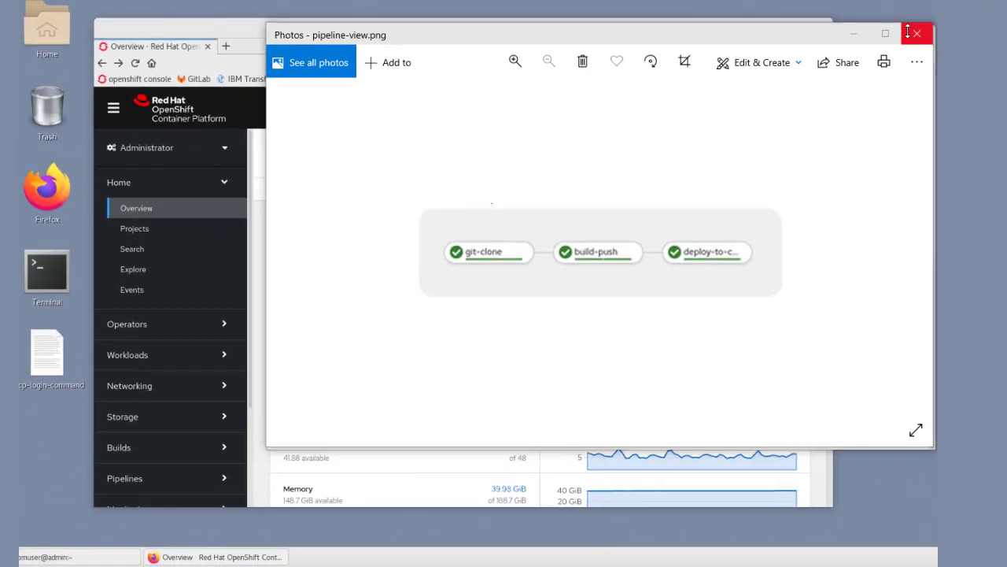
pyautogui.click(918, 33)
pyautogui.rightClick(396, 103)
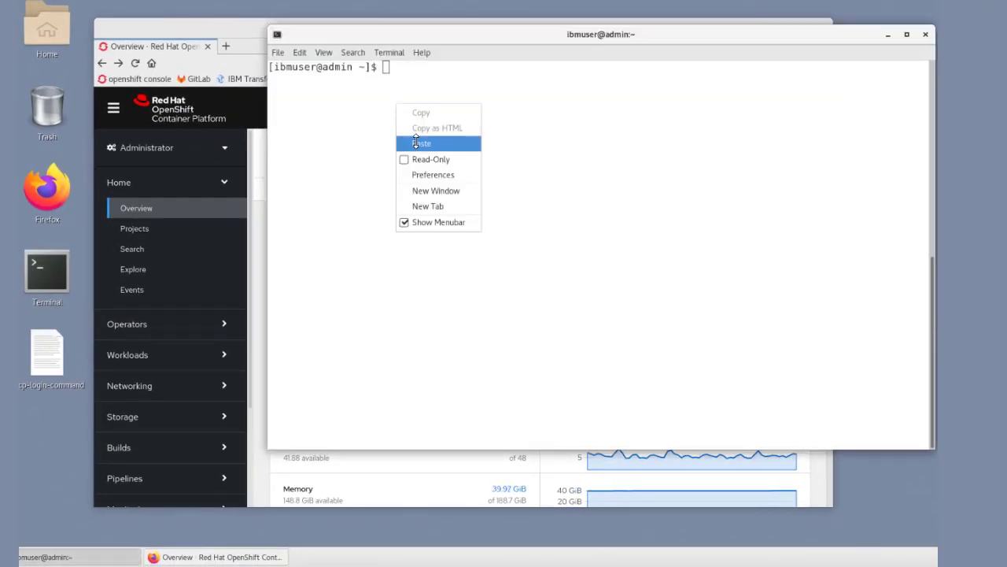
pyautogui.click(415, 139)
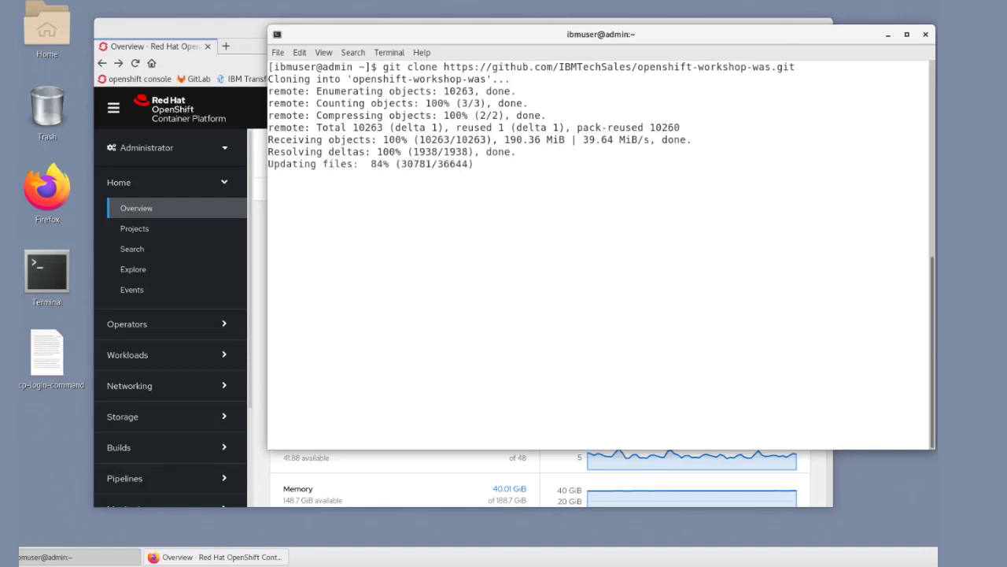
# Step: Change to the directory /home/ibmuser/openshift-workshop-was/labs/Openshift/DevopsManagement/tekton-pipeline and list its files
pyautogui.rightClick(438, 234)
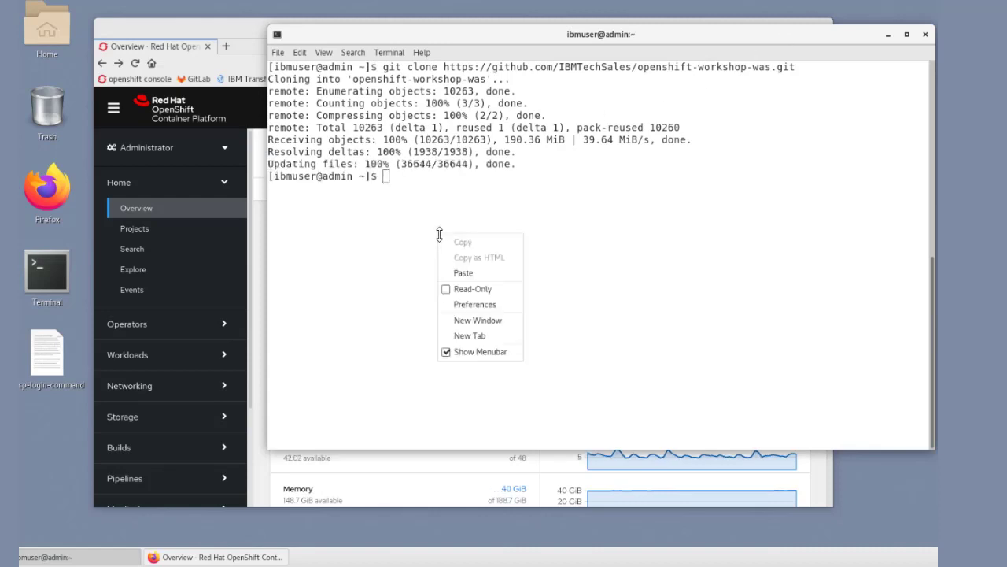
pyautogui.click(463, 272)
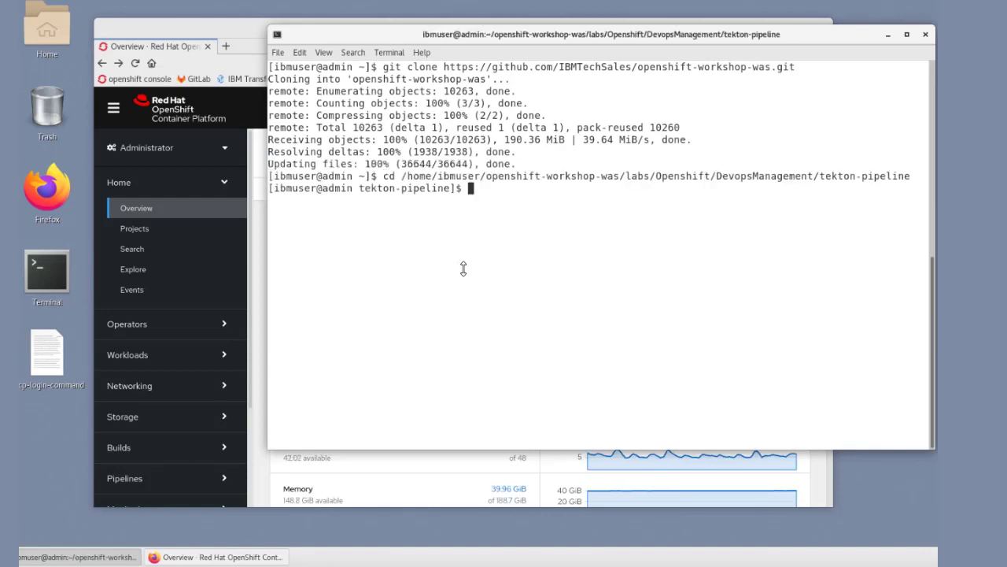
pyautogui.press('Return')
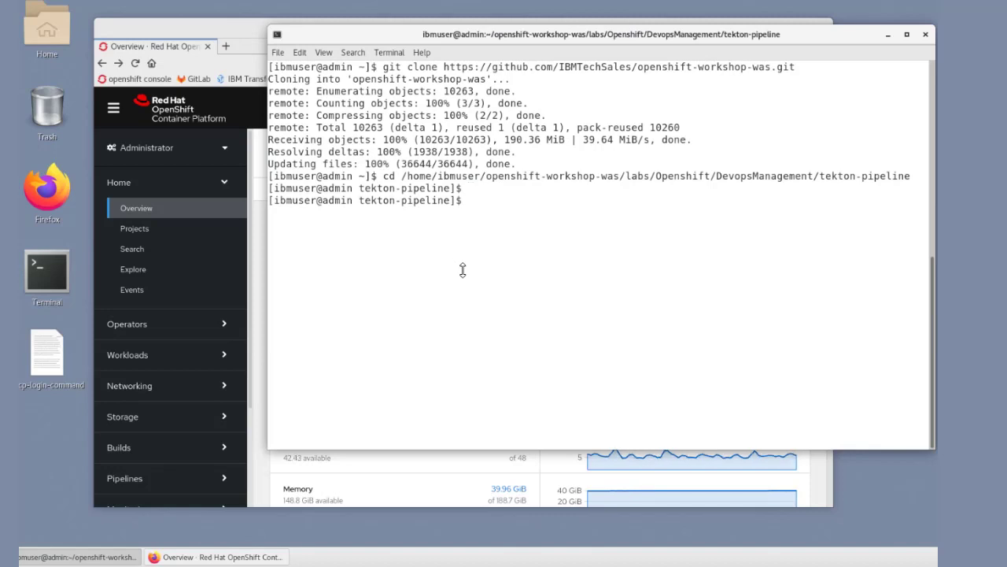
pyautogui.write('ls')
pyautogui.press('Return')
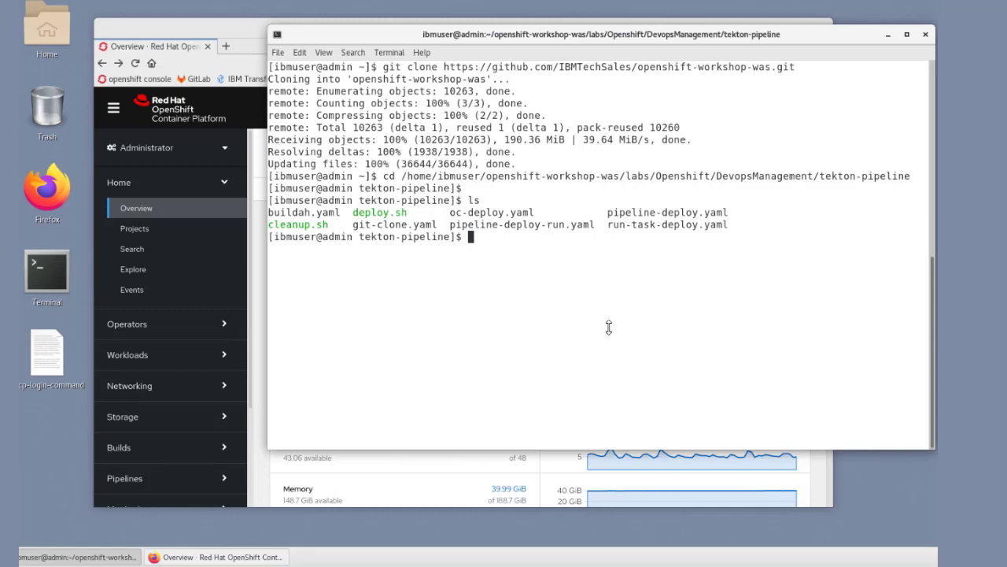
# Step: Log in to the OpenShift cluster with oc login as ibmadmin, entering the account password
pyautogui.write('oc login')
pyautogui.press('Return')
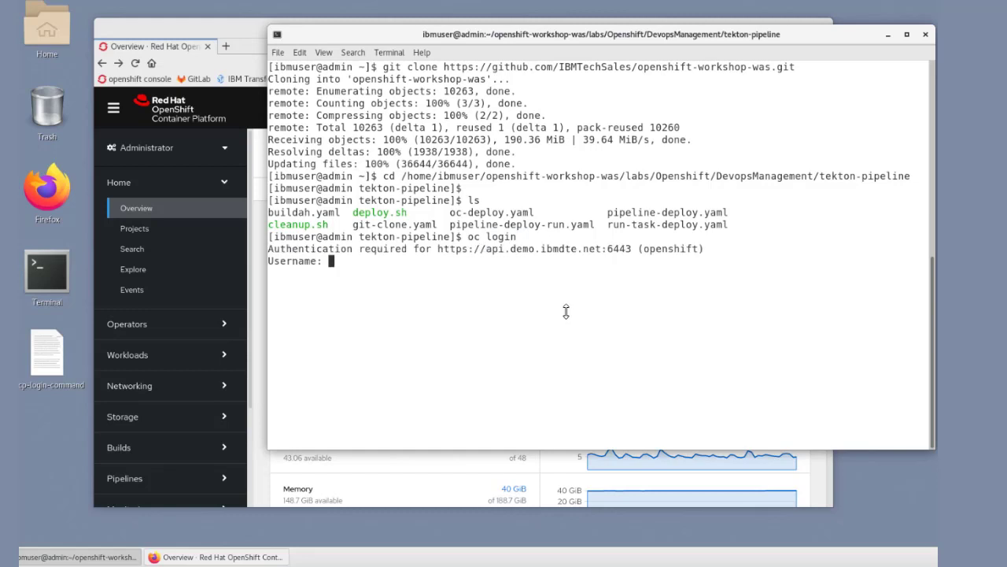
pyautogui.write('ibmadmin')
pyautogui.press('Return')
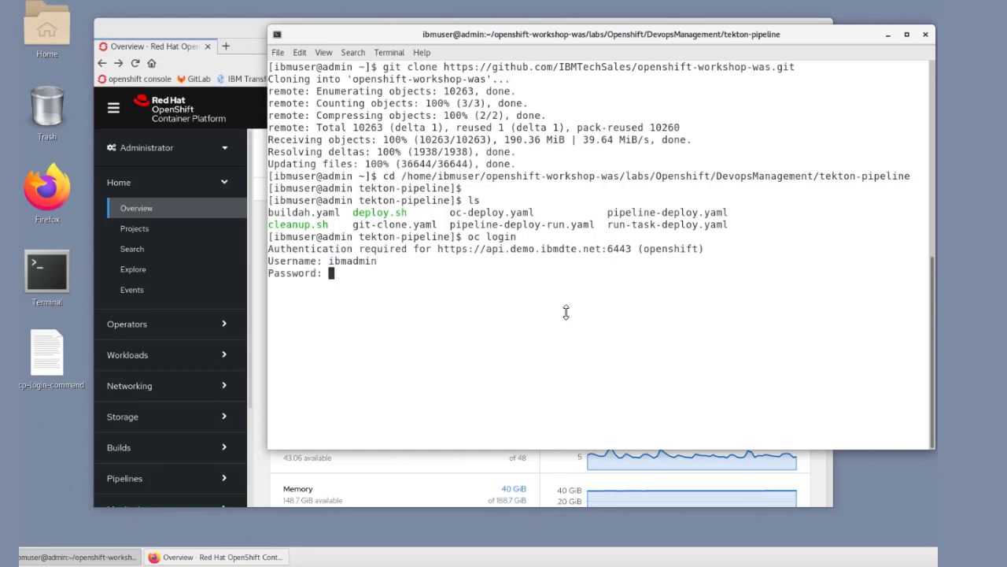
pyautogui.press('Return')
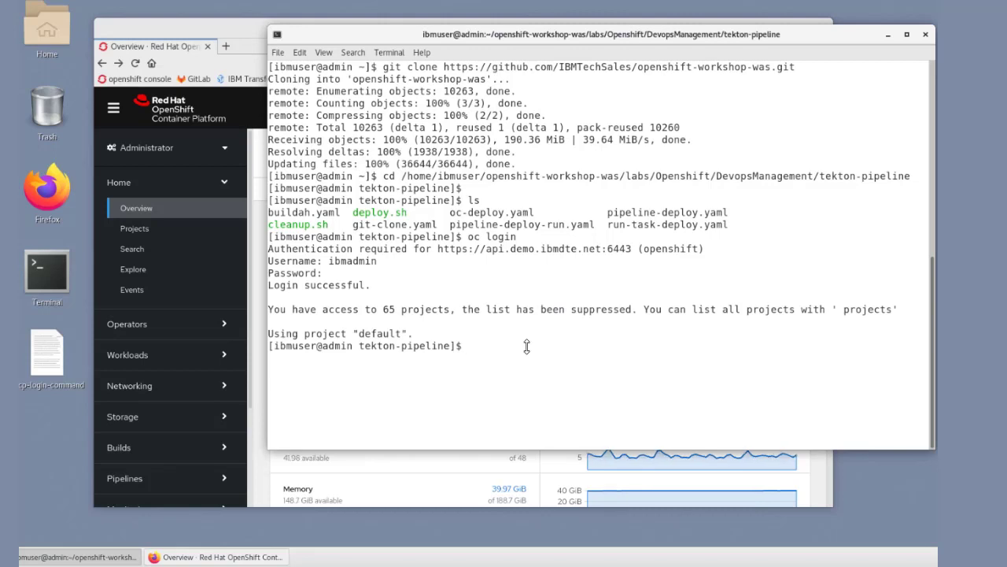
# Step: Create a new OpenShift project named dev with oc new-project and select it with oc project dev
pyautogui.write('oc new-project dev')
pyautogui.press('Return')
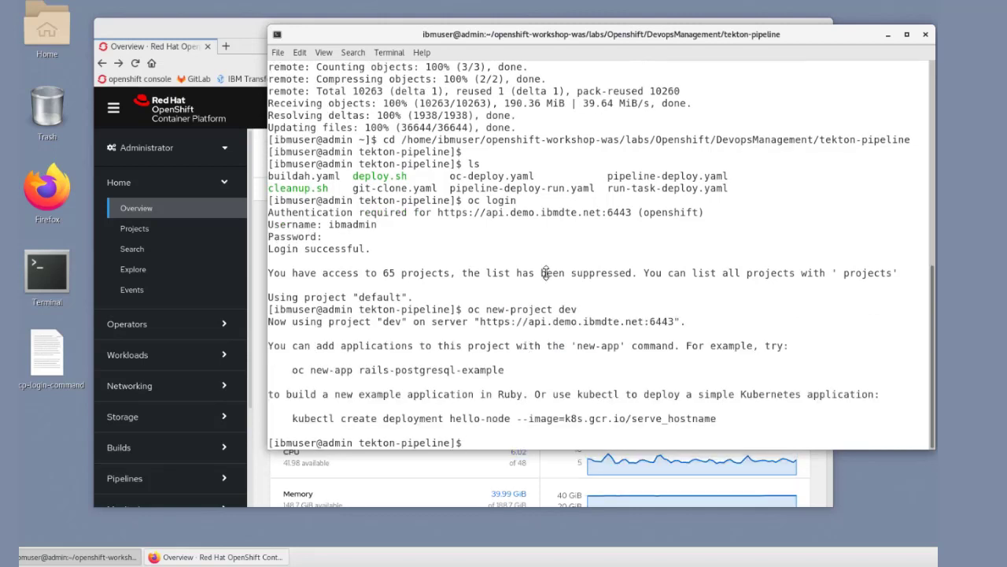
pyautogui.write('oc project dev')
pyautogui.press('Return')
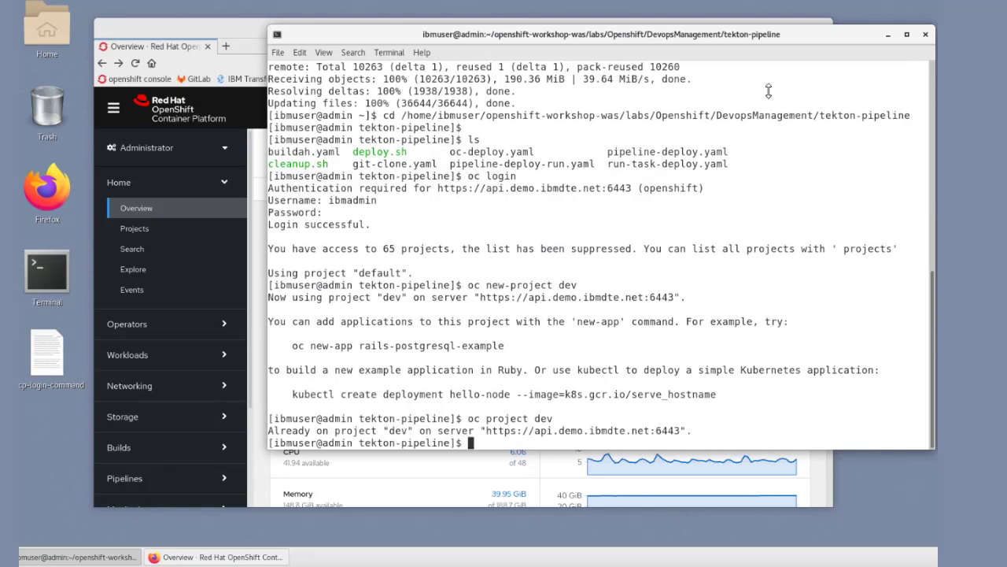
# Step: List the directory's files and print the contents of deploy.sh to review its commands
pyautogui.write('ls')
pyautogui.press('Return')
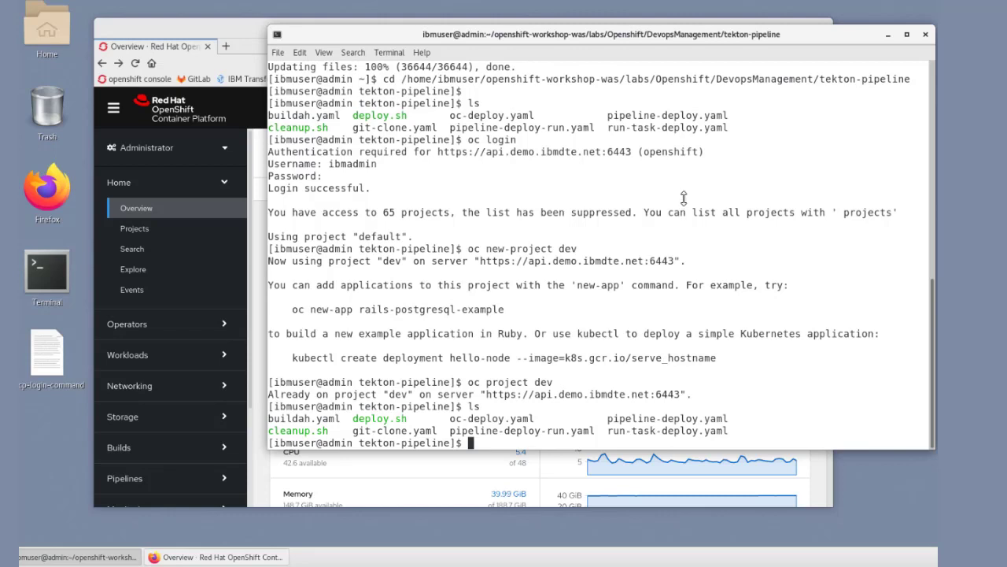
pyautogui.write('cat deploy.sh')
pyautogui.press('Return')
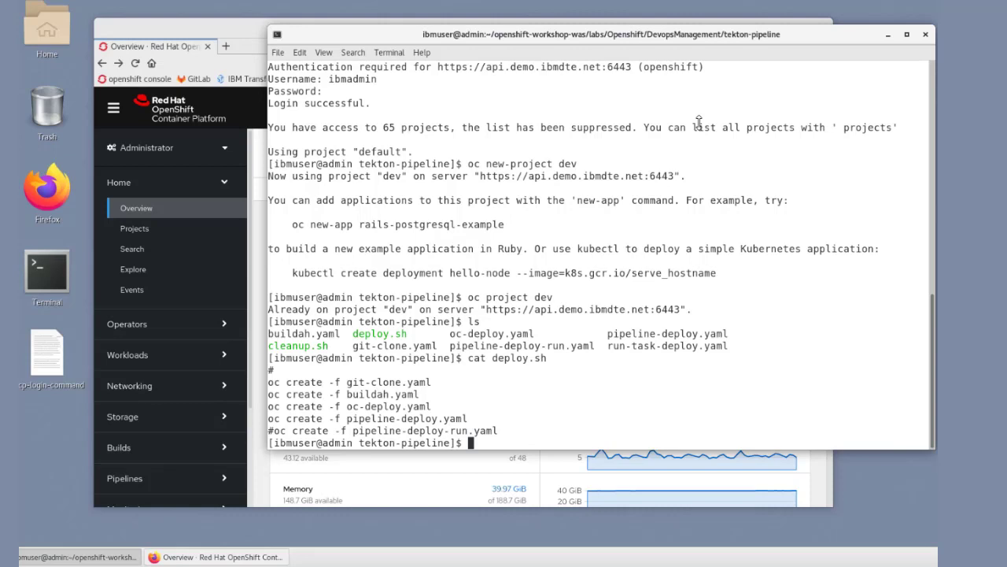
# Step: Run the ./deploy.sh script to create the Tekton tasks and pipeline in the dev project
pyautogui.write('./depl')
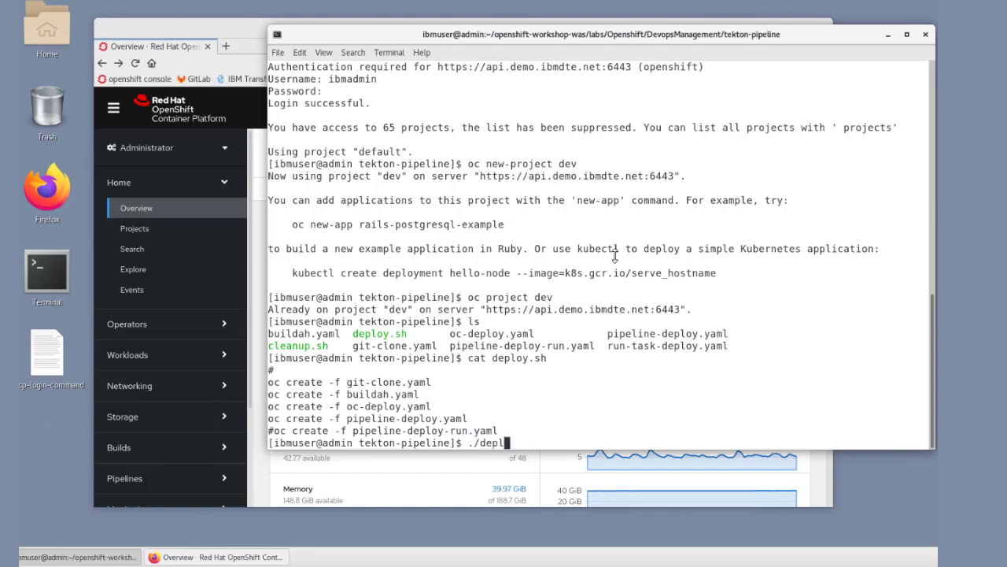
pyautogui.write('oy.sh')
pyautogui.press('Return')
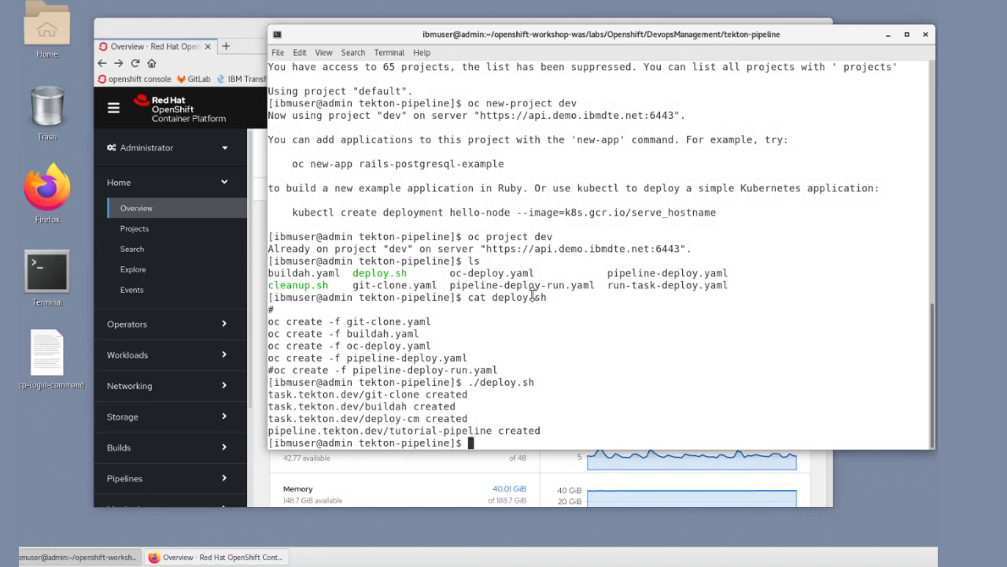
# Step: Query the cluster for the created tasks and pipelines with oc get tasks and oc get pipelines
pyautogui.write('oc get tasks')
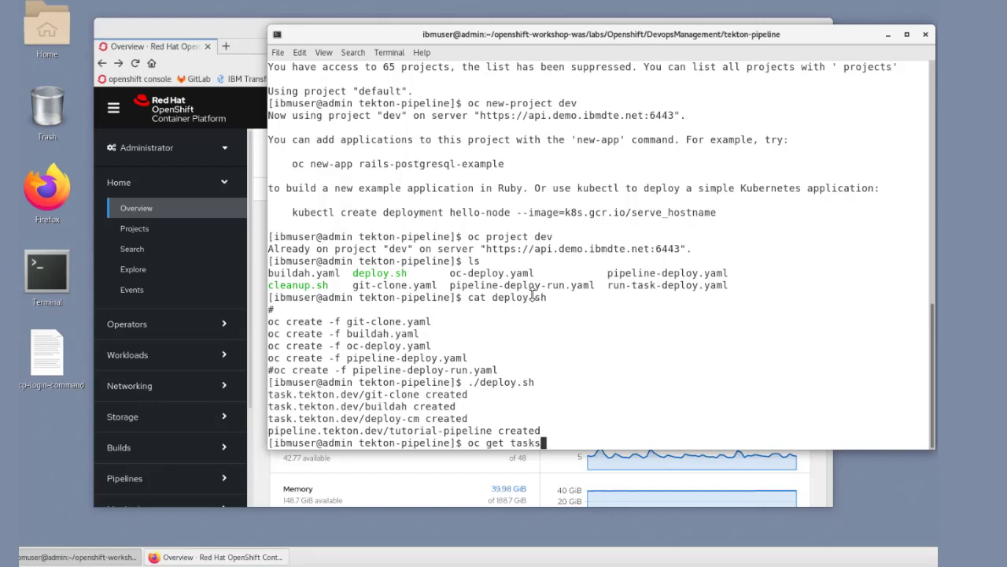
pyautogui.press('Return')
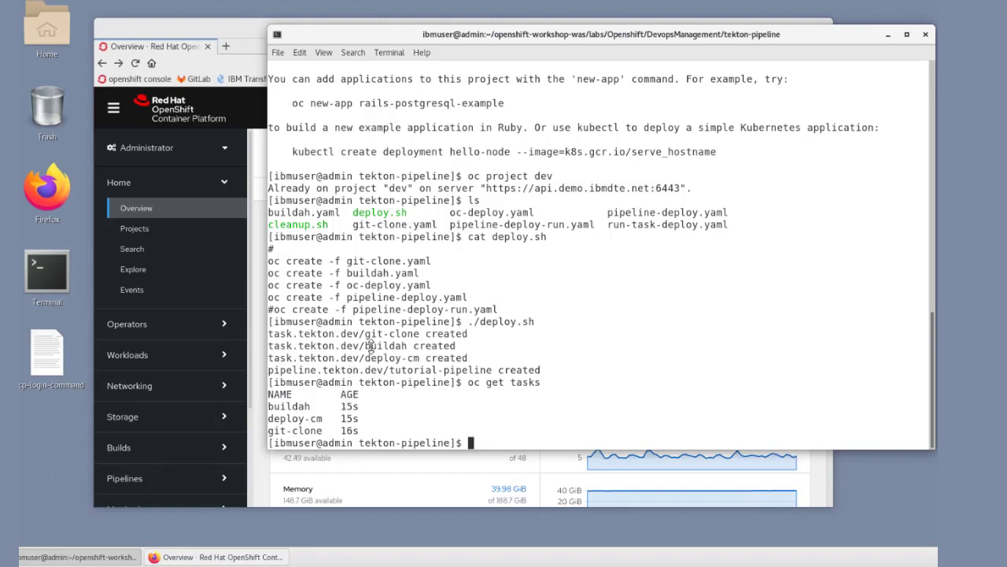
pyautogui.write('oc get pipelines')
pyautogui.press('Return')
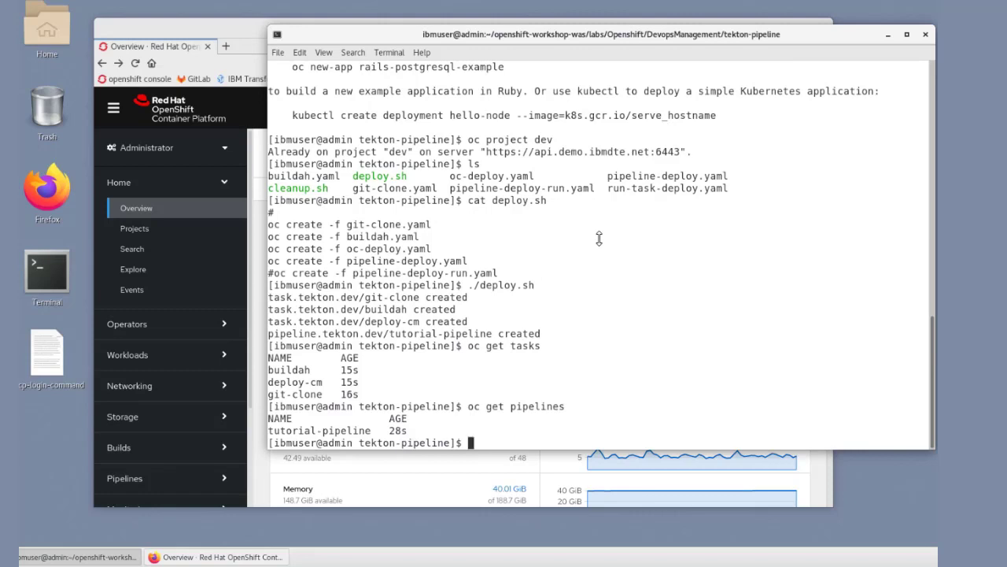
# Step: List the files again and start the pipeline run with oc create -f pipeline-deploy-run.yaml
pyautogui.write('ls')
pyautogui.press('Return')
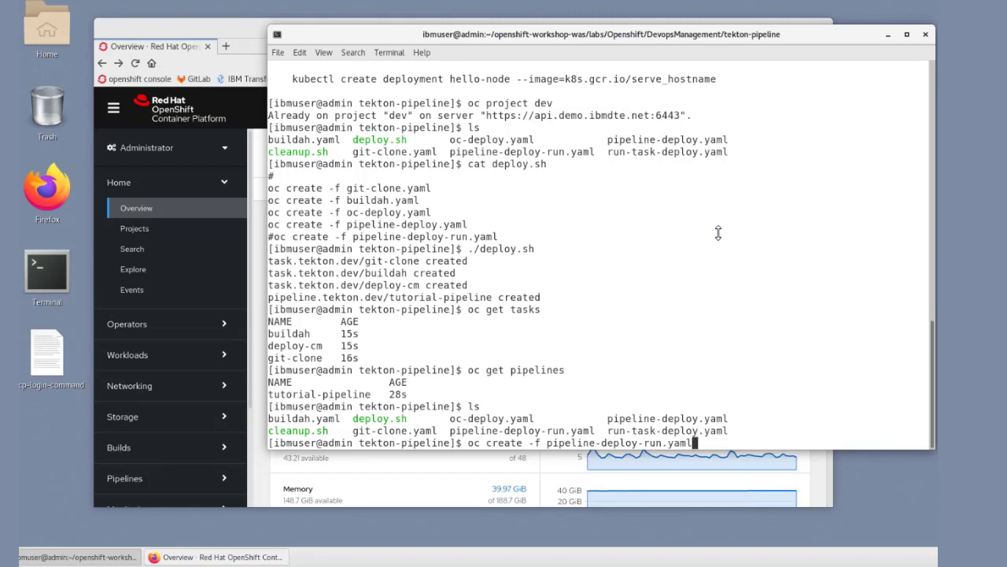
pyautogui.press('Return')
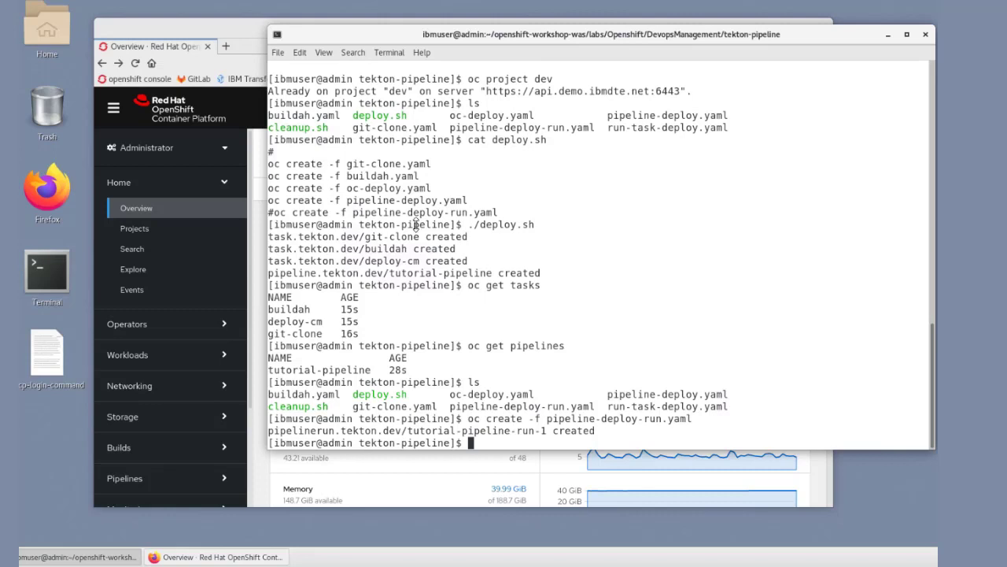
# Step: Switch to the OpenShift web console in Firefox and open the details of tutorial-pipeline-run-1 from the pipeline runs
pyautogui.click(174, 47)
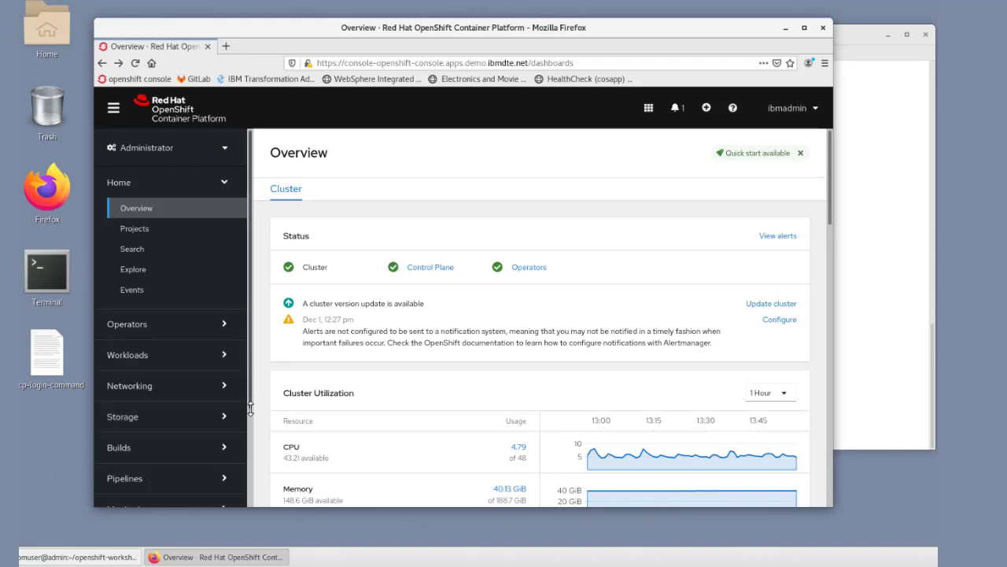
pyautogui.scroll(-3, 250, 401)
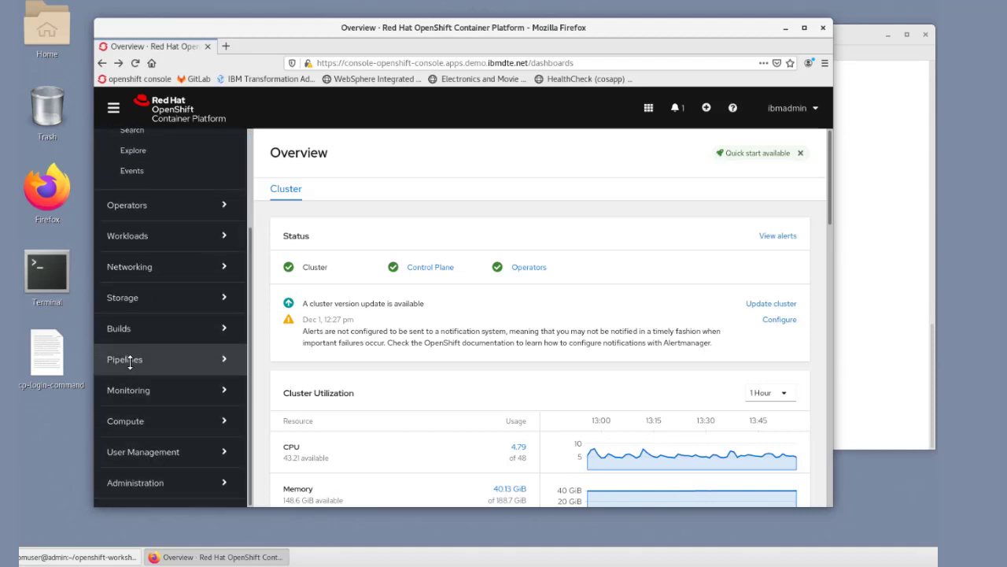
pyautogui.click(130, 359)
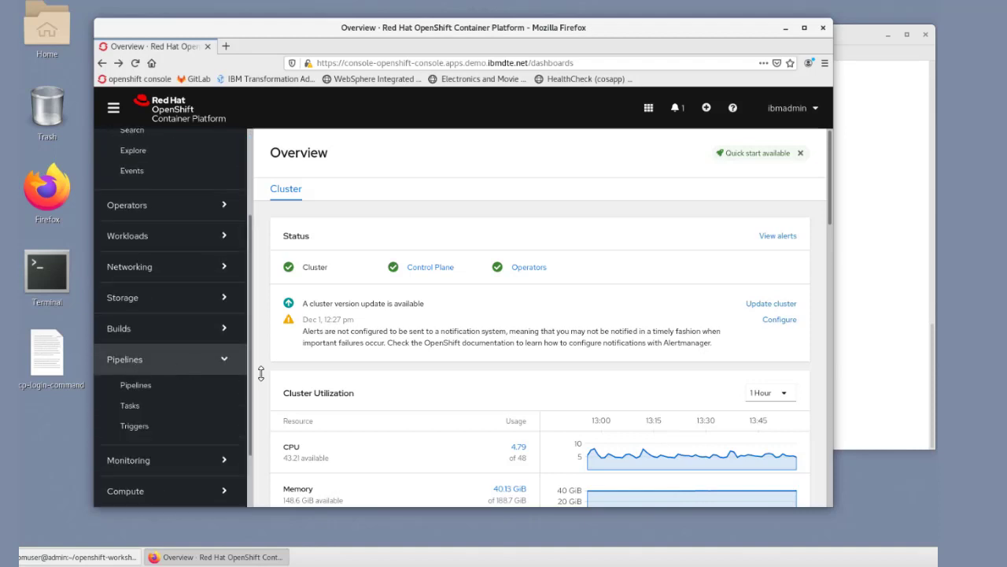
pyautogui.click(157, 385)
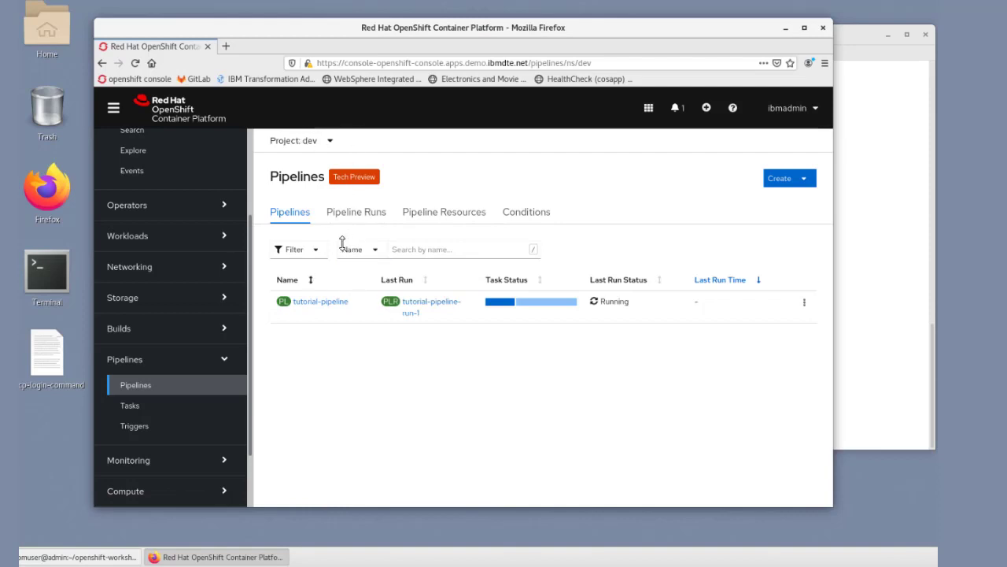
pyautogui.click(335, 212)
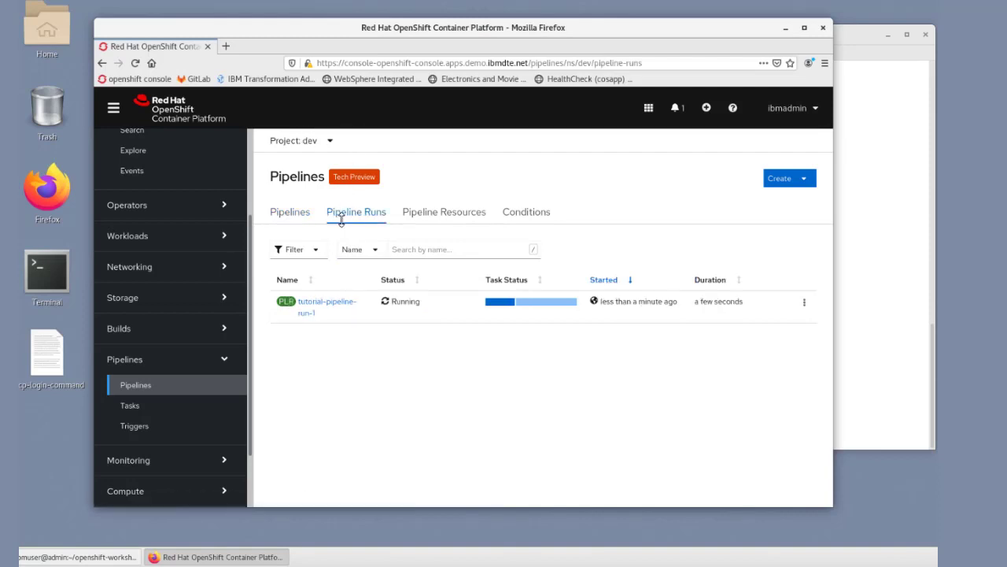
pyautogui.click(320, 302)
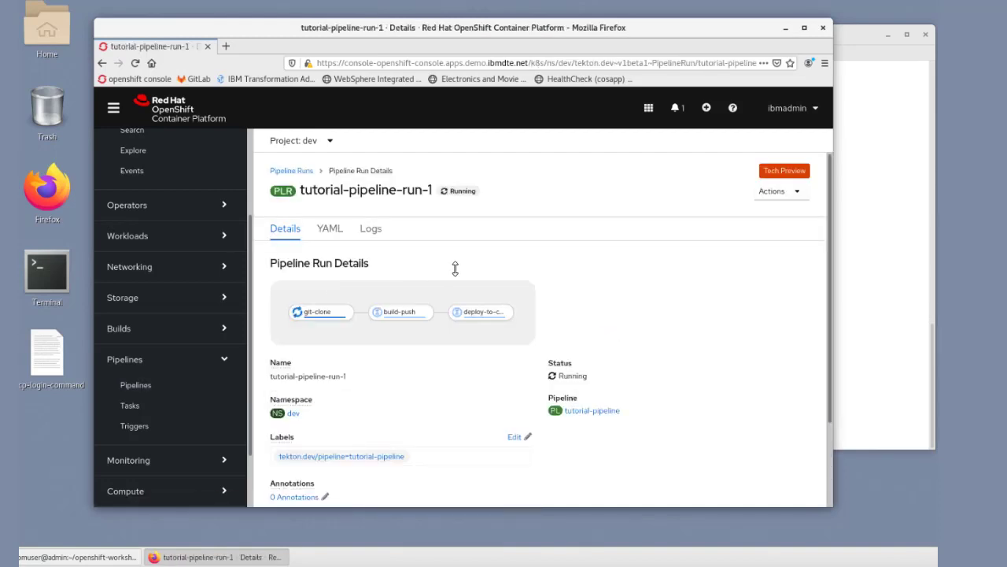
# Step: Enlarge the page to 110% and check the progress of the git-clone and build-push tasks in the run diagram
pyautogui.hotkey('ctrl', '+')
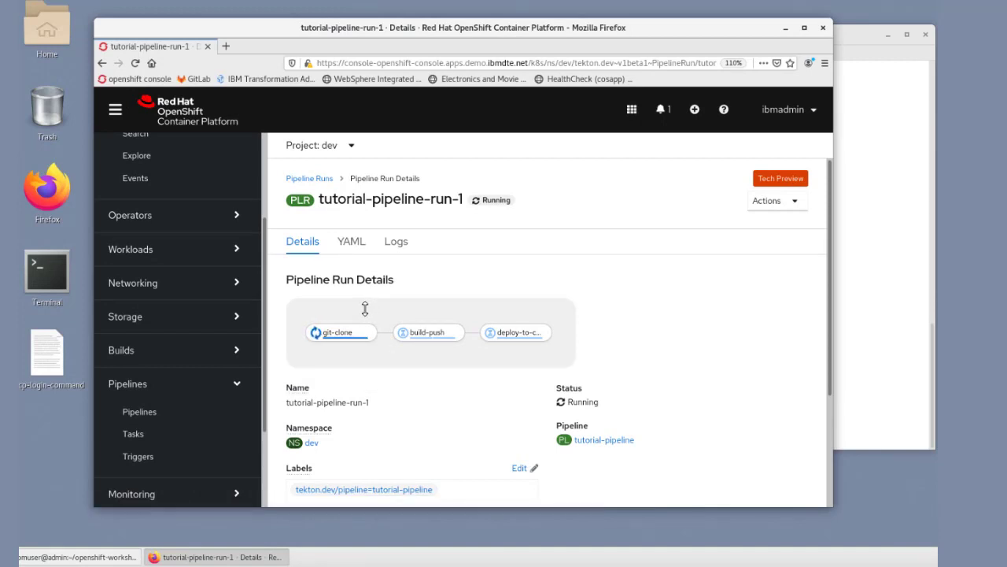
pyautogui.moveTo(340, 340)
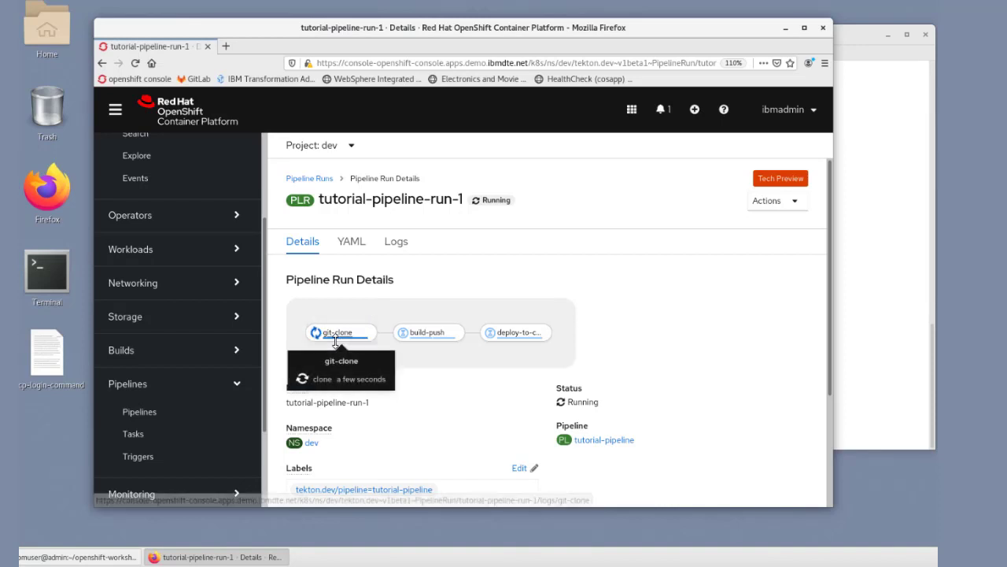
pyautogui.moveTo(426, 337)
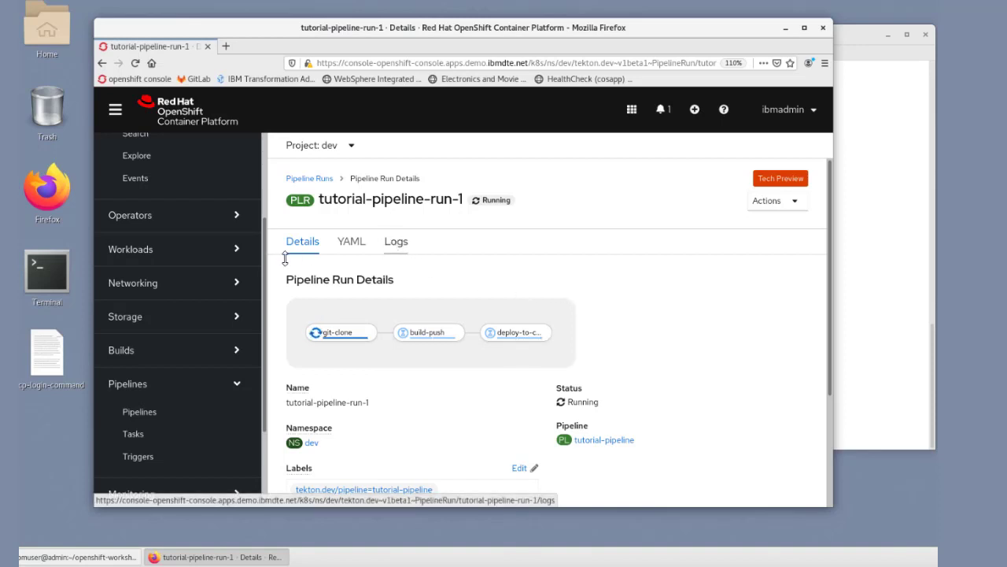
# Step: Return to the terminal, list the directory's files and open pipeline-deploy-run.yaml in gedit
pyautogui.click(853, 41)
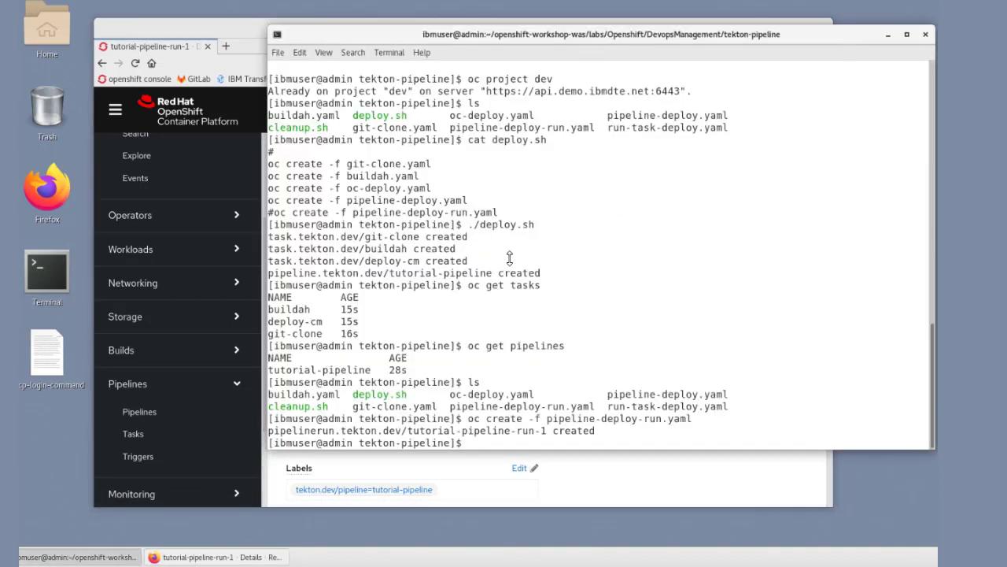
pyautogui.write('ls')
pyautogui.press('Return')
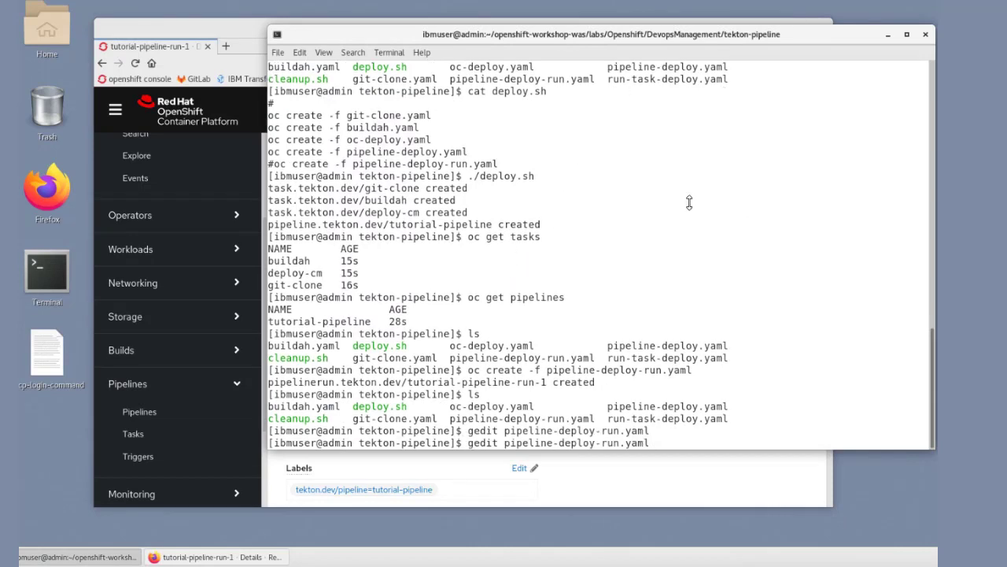
pyautogui.press('Return')
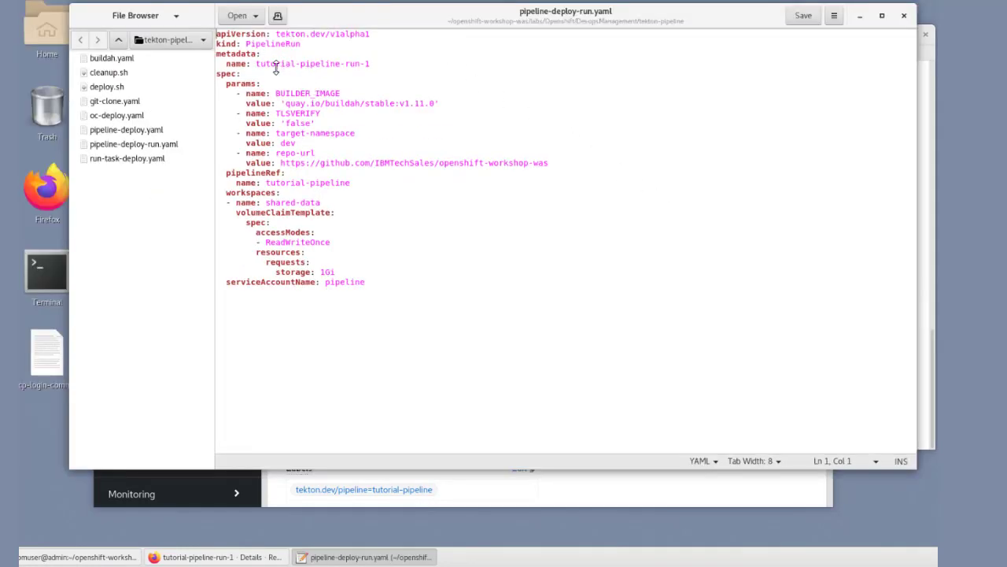
# Step: Examine the pipeline run's name, the pipelineRef name and the repo-url value in pipeline-deploy-run.yaml
pyautogui.moveTo(261, 64); pyautogui.dragTo(375, 65)
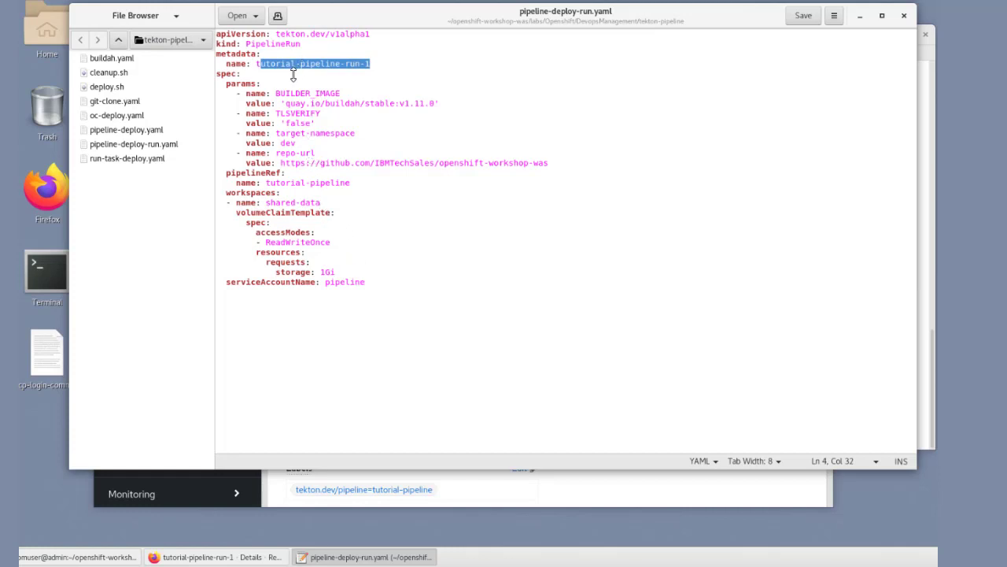
pyautogui.moveTo(236, 182); pyautogui.dragTo(361, 185)
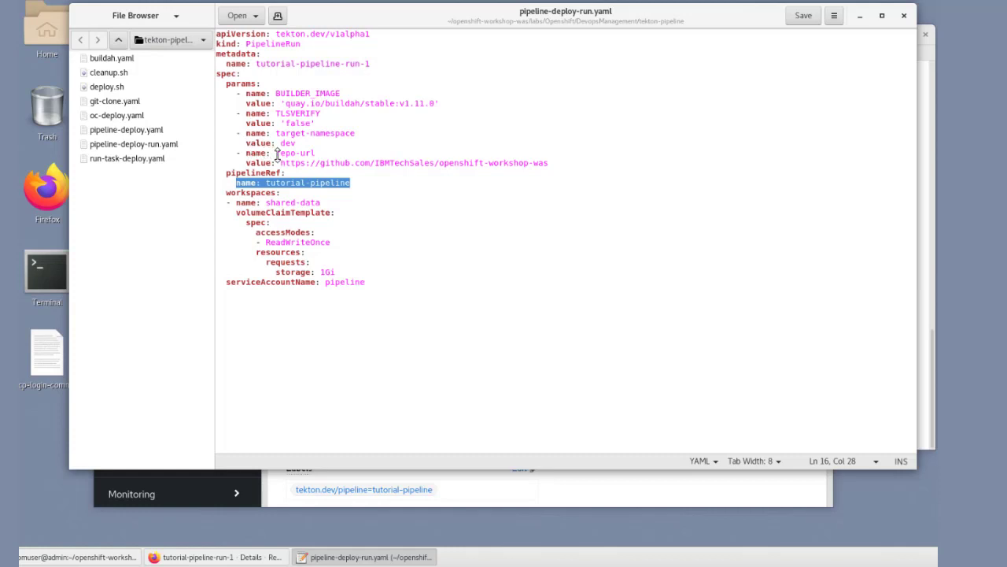
pyautogui.moveTo(281, 162); pyautogui.dragTo(556, 162)
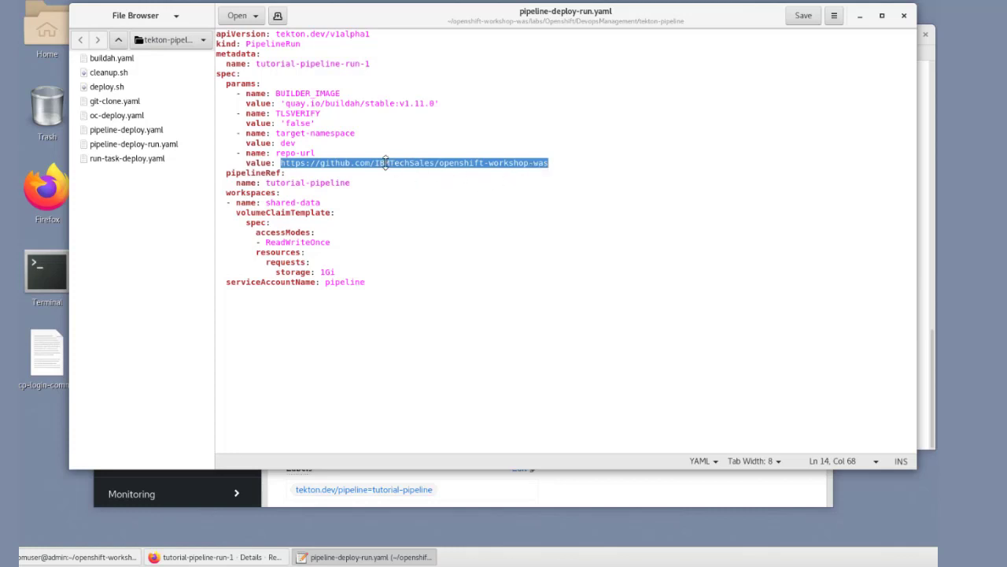
# Step: Examine the target-namespace and BUILDER_IMAGE parameter values in pipeline-deploy-run.yaml
pyautogui.click(325, 124)
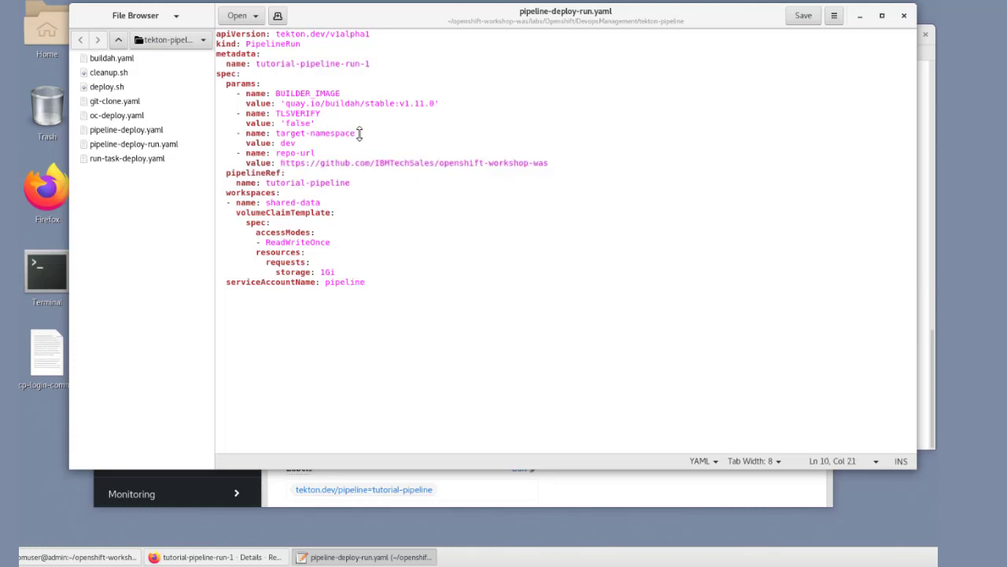
pyautogui.moveTo(341, 140); pyautogui.dragTo(281, 144)
pyautogui.moveTo(284, 104); pyautogui.dragTo(466, 106)
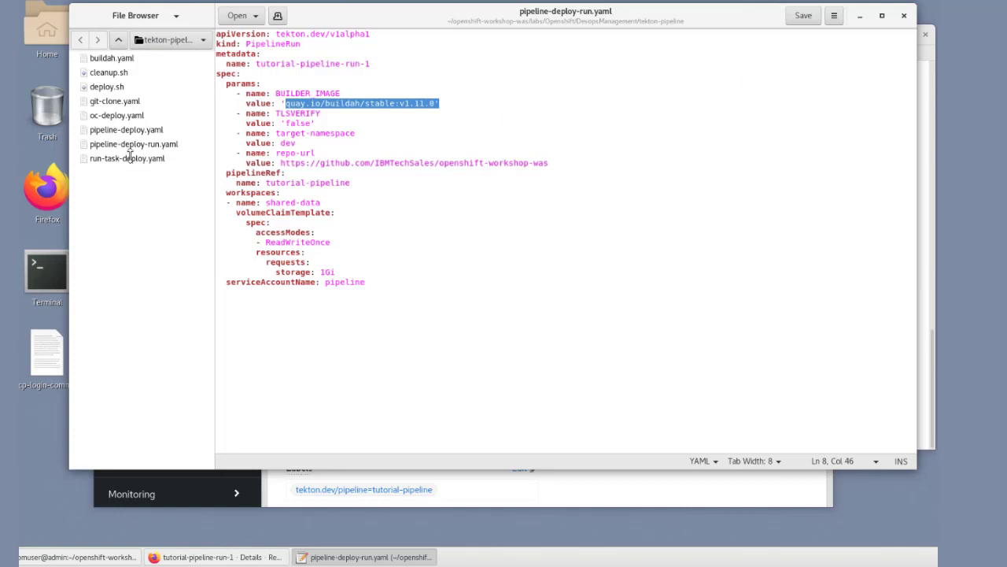
# Step: Open pipeline-deploy.yaml from the file browser and examine the pipeline's name and its git-clone task
pyautogui.click(110, 131)
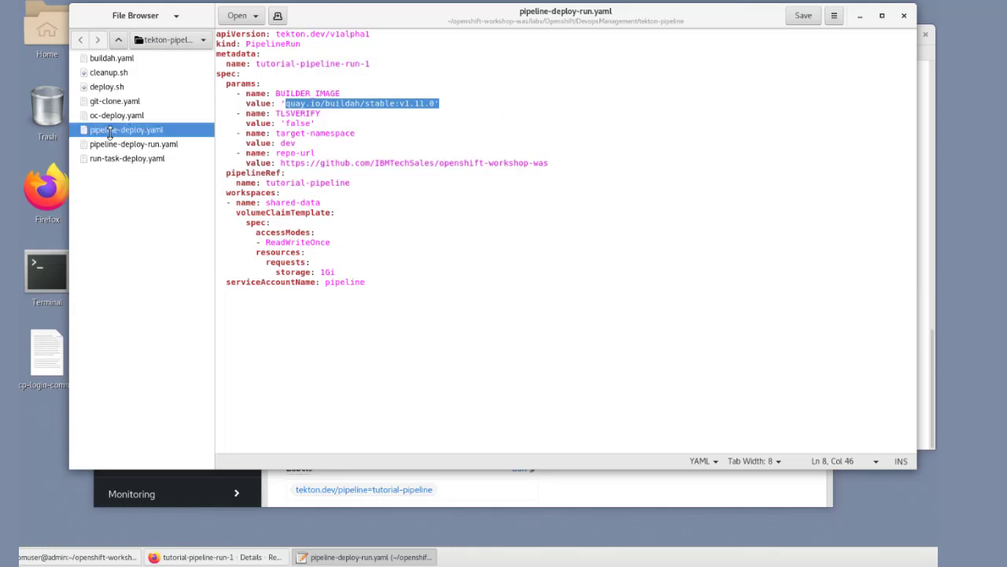
pyautogui.doubleClick(110, 131)
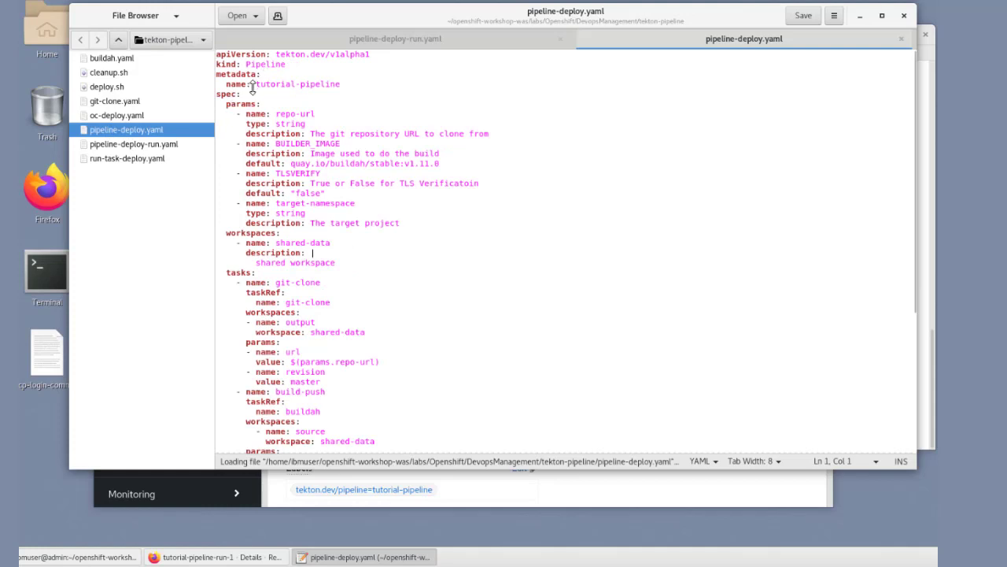
pyautogui.moveTo(253, 85); pyautogui.dragTo(345, 83)
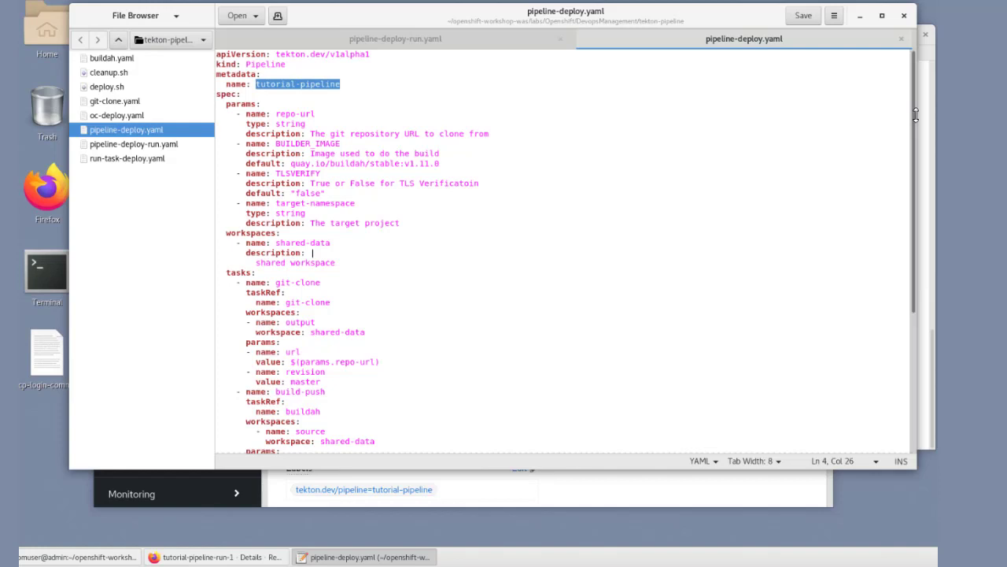
pyautogui.moveTo(918, 127); pyautogui.dragTo(925, 221)
pyautogui.moveTo(228, 124); pyautogui.dragTo(265, 123)
pyautogui.click(322, 134)
pyautogui.keyDown('shift'); pyautogui.click(323, 134); pyautogui.keyUp('shift')
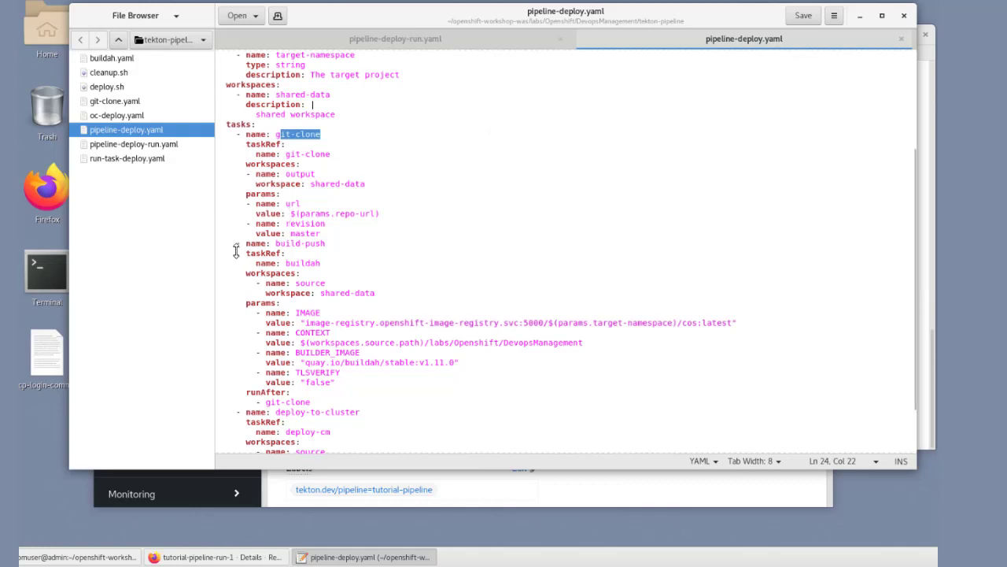
# Step: Examine the build-push task in pipeline-deploy.yaml, including the registry path in its IMAGE parameter
pyautogui.moveTo(276, 243); pyautogui.dragTo(325, 243)
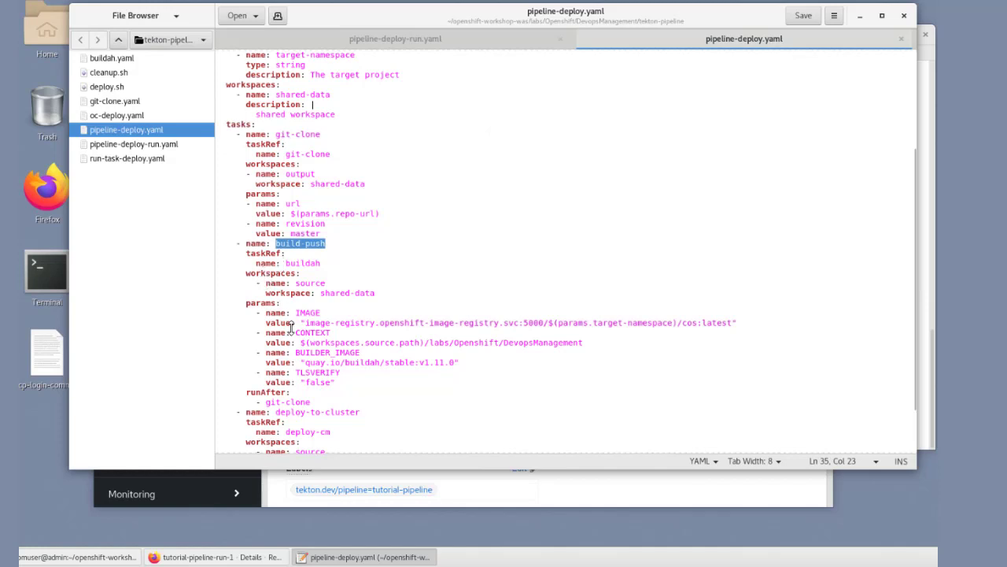
pyautogui.moveTo(305, 324); pyautogui.dragTo(340, 331)
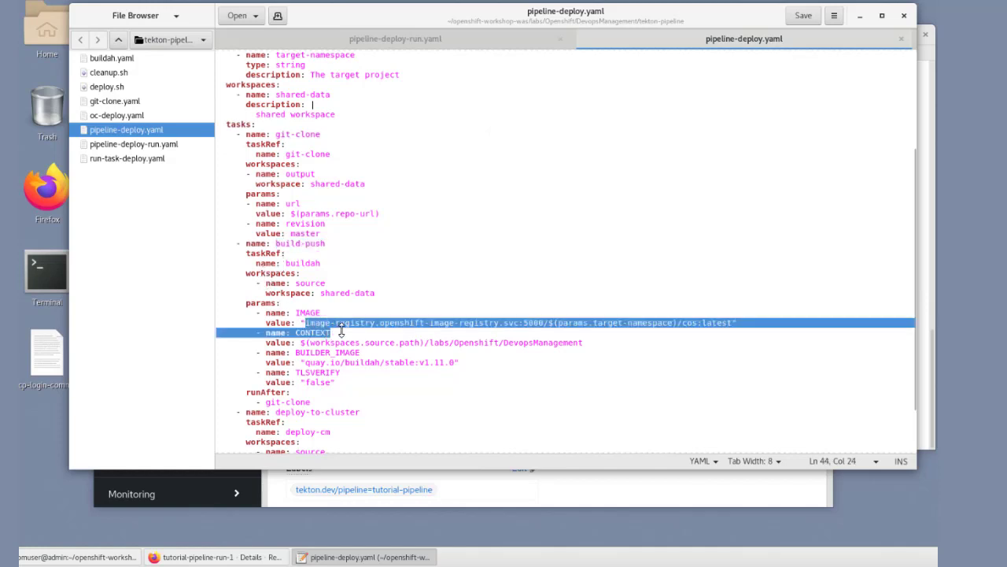
pyautogui.click(335, 323)
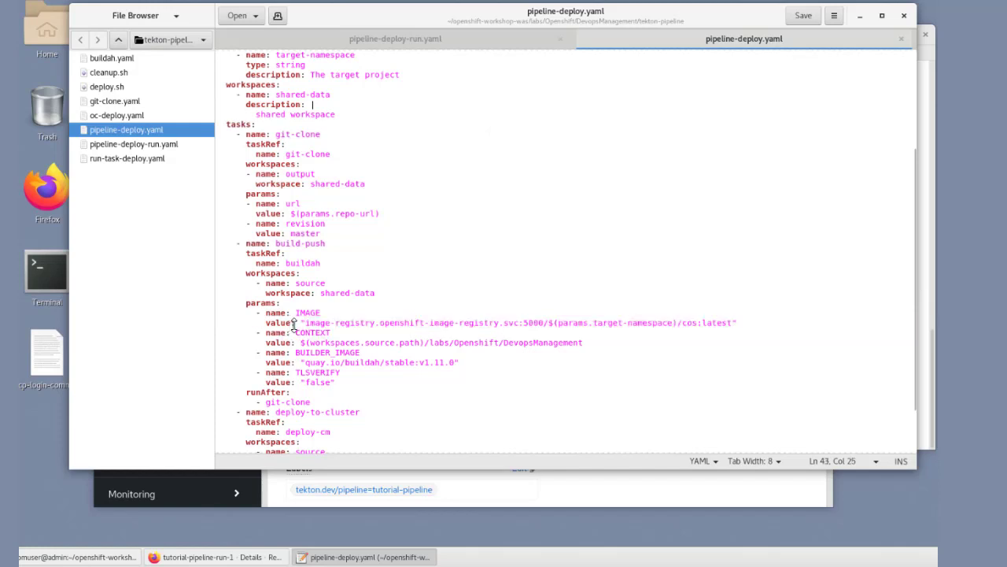
pyautogui.moveTo(301, 323); pyautogui.dragTo(680, 323)
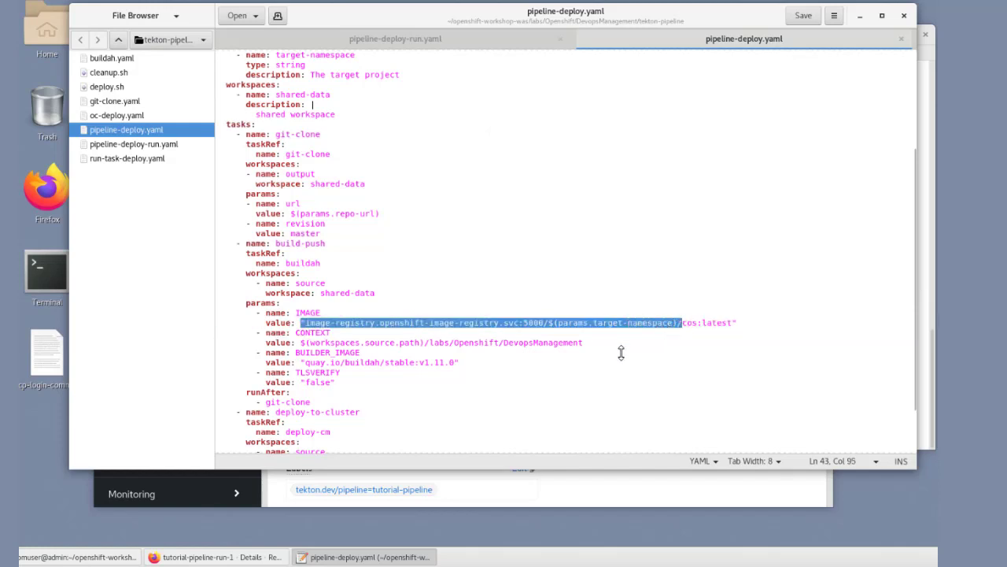
pyautogui.click(559, 371)
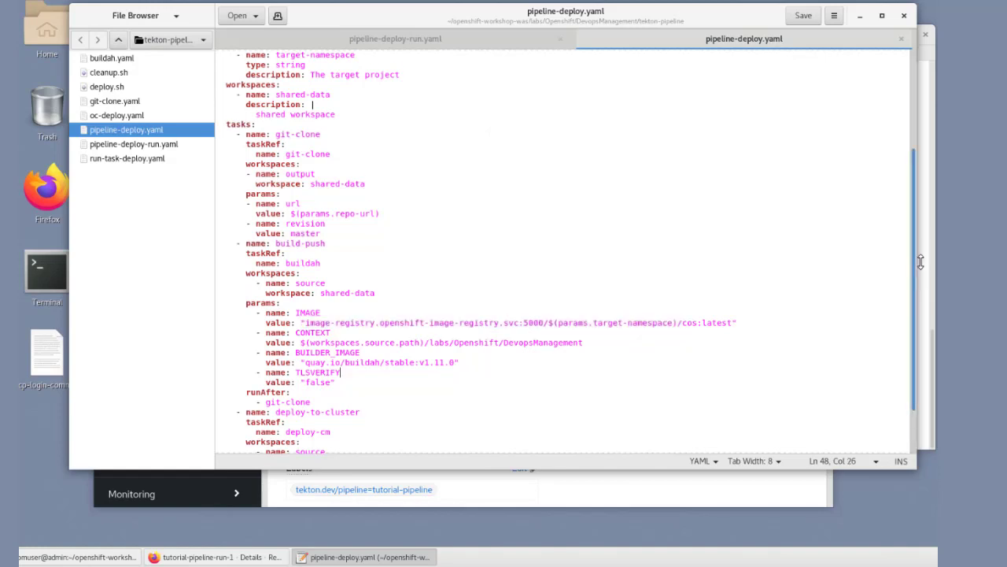
# Step: Examine the deploy-to-cluster task and the runAfter entries that set the task order in pipeline-deploy.yaml
pyautogui.scroll(-2, 919, 256)
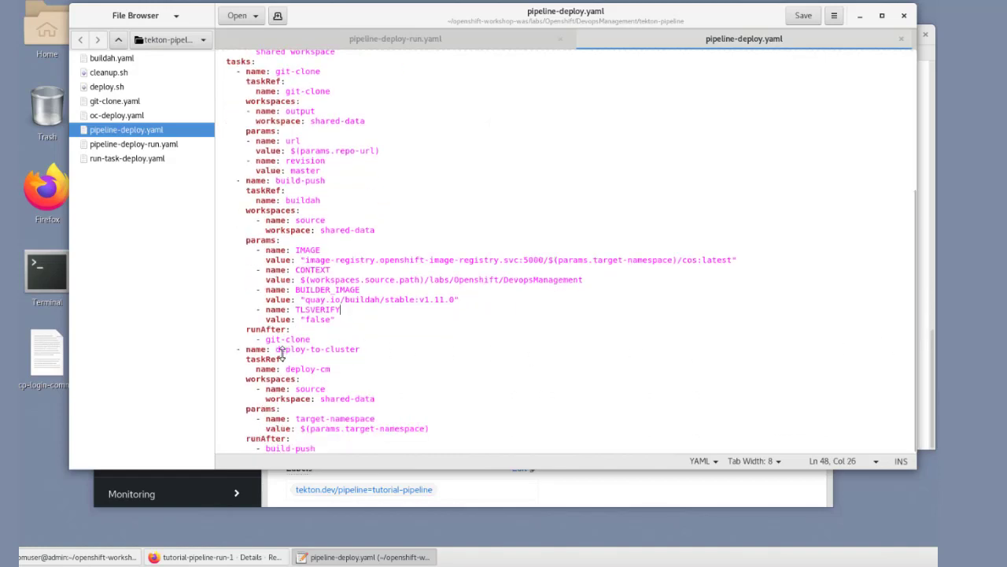
pyautogui.moveTo(252, 349); pyautogui.dragTo(340, 349)
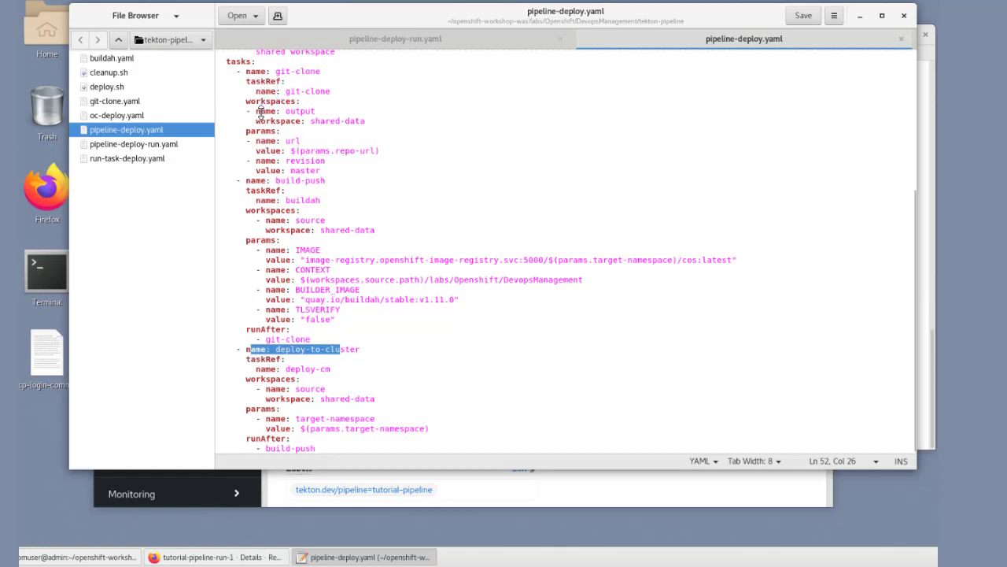
pyautogui.moveTo(240, 326); pyautogui.dragTo(304, 329)
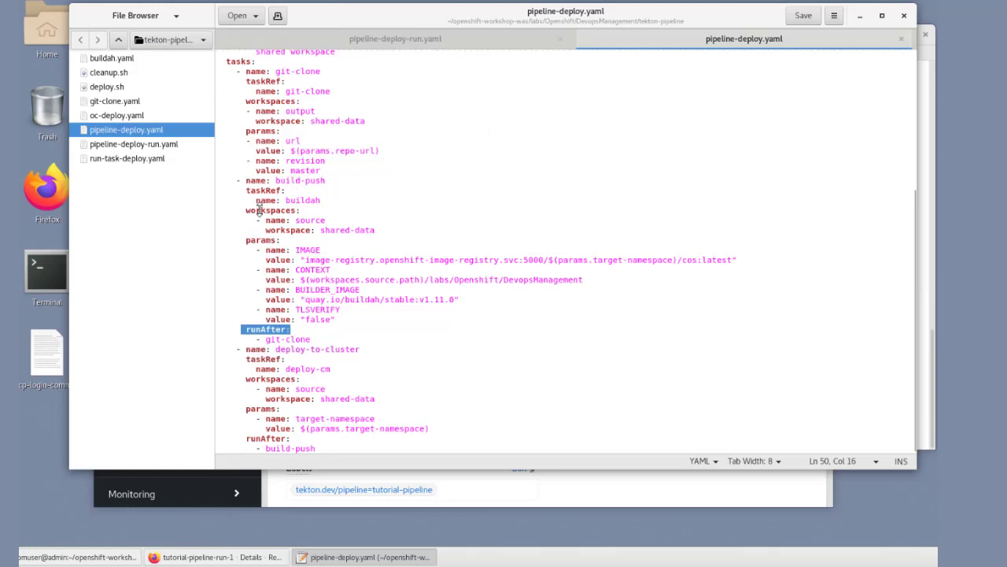
pyautogui.moveTo(267, 339); pyautogui.dragTo(306, 339)
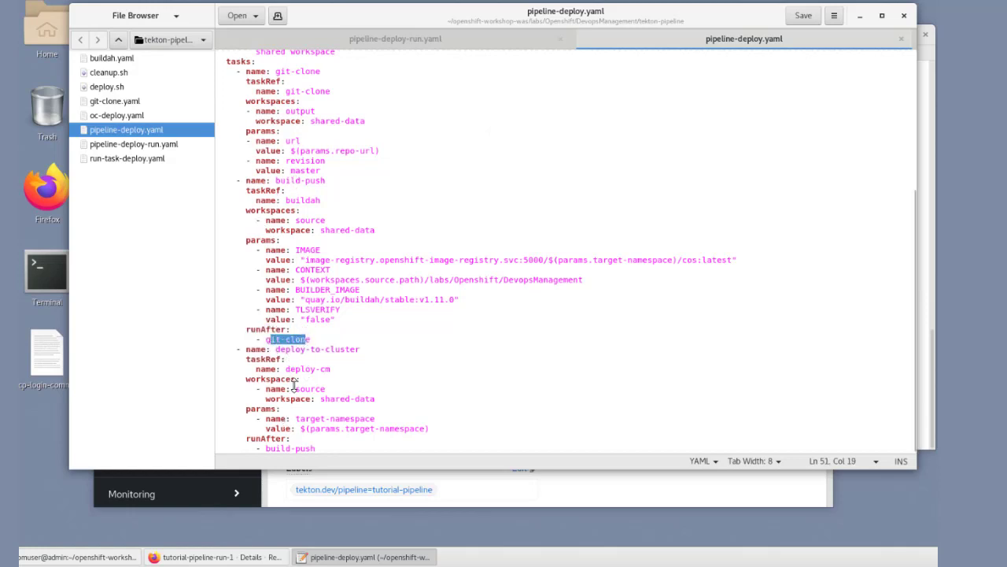
pyautogui.click(272, 445)
pyautogui.keyDown('shift'); pyautogui.click(295, 439); pyautogui.keyUp('shift')
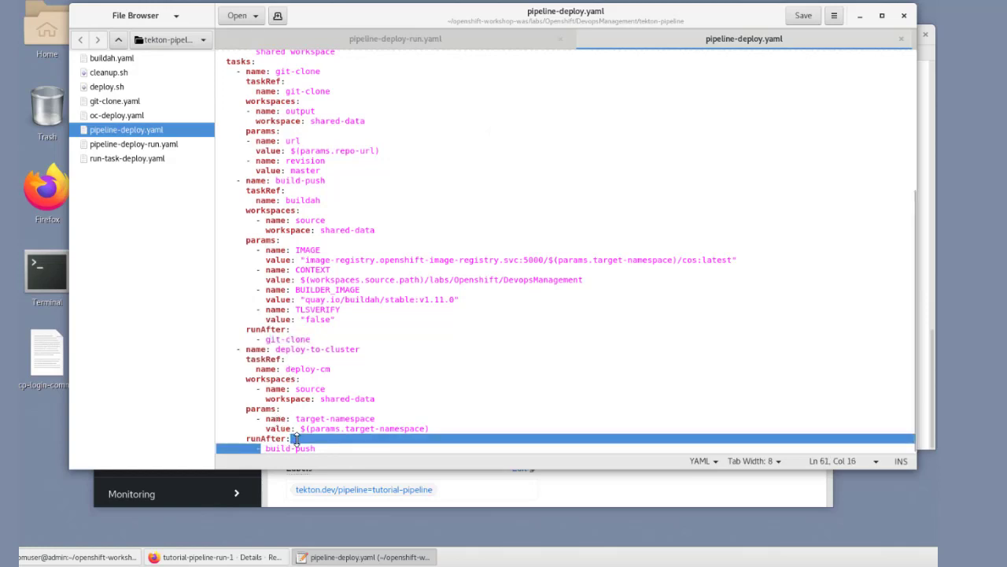
# Step: Open git-clone.yaml and examine the clone step and its shell script through to the end of the file
pyautogui.doubleClick(115, 101)
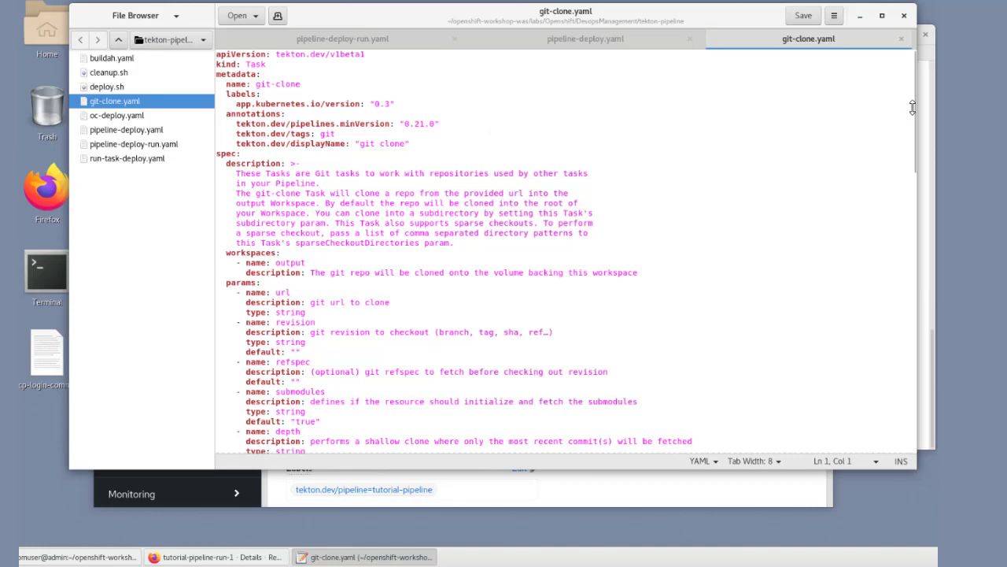
pyautogui.scroll(-1, 921, 126)
pyautogui.moveTo(921, 126); pyautogui.dragTo(917, 361)
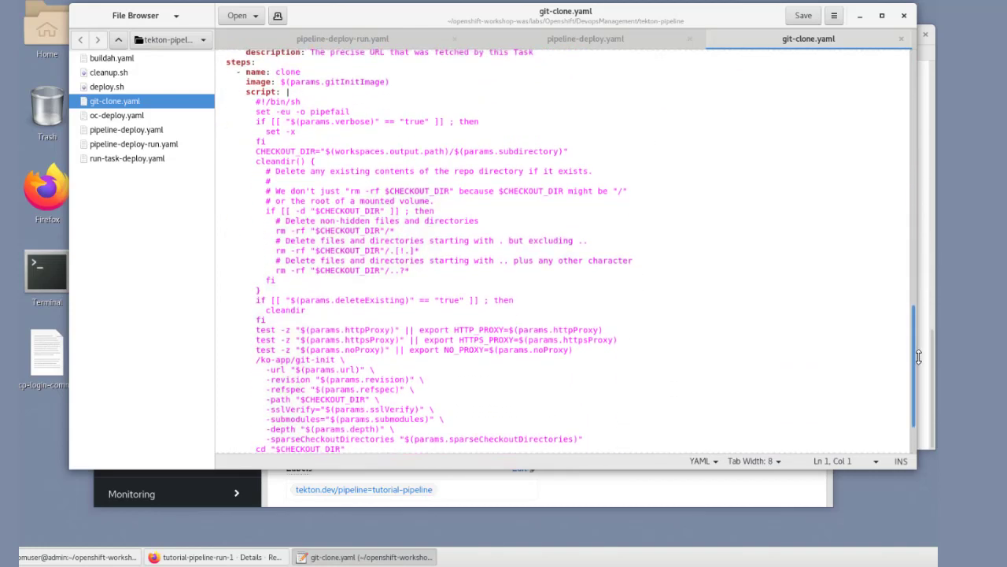
pyautogui.scroll(2, 920, 345)
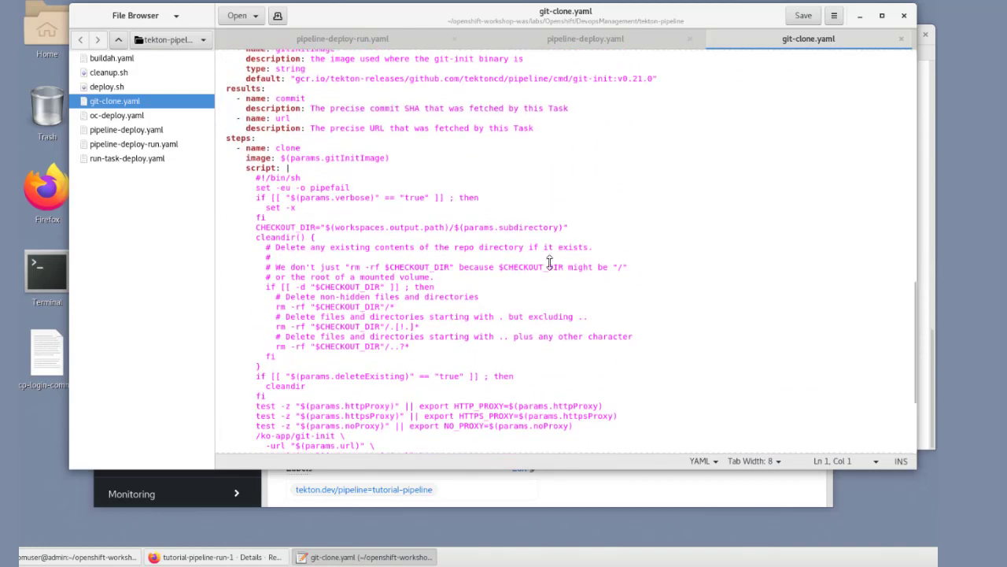
pyautogui.moveTo(256, 147); pyautogui.dragTo(300, 150)
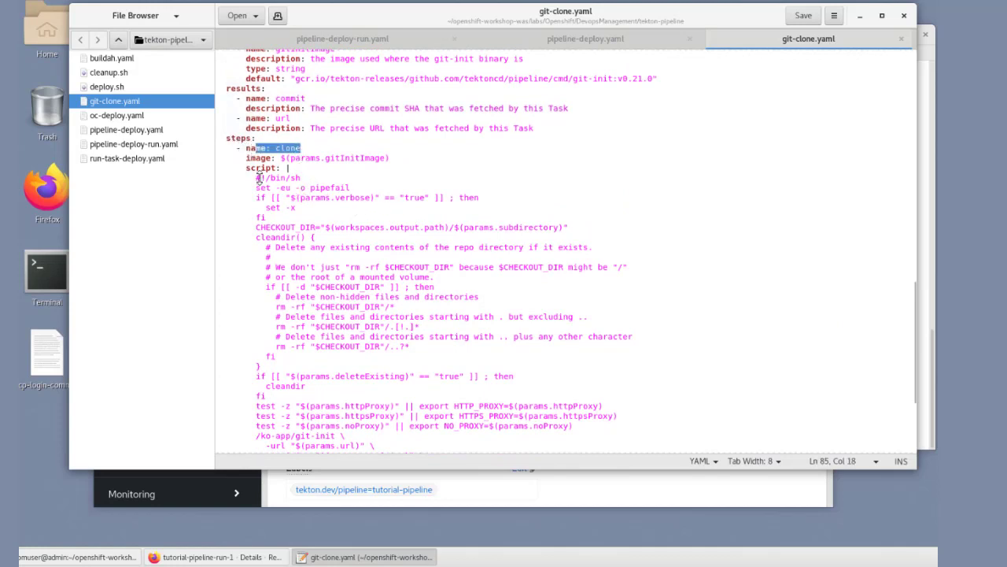
pyautogui.moveTo(256, 177)
pyautogui.mouseDown()
pyautogui.moveTo(389, 314)
pyautogui.moveTo(356, 326)
pyautogui.mouseUp()
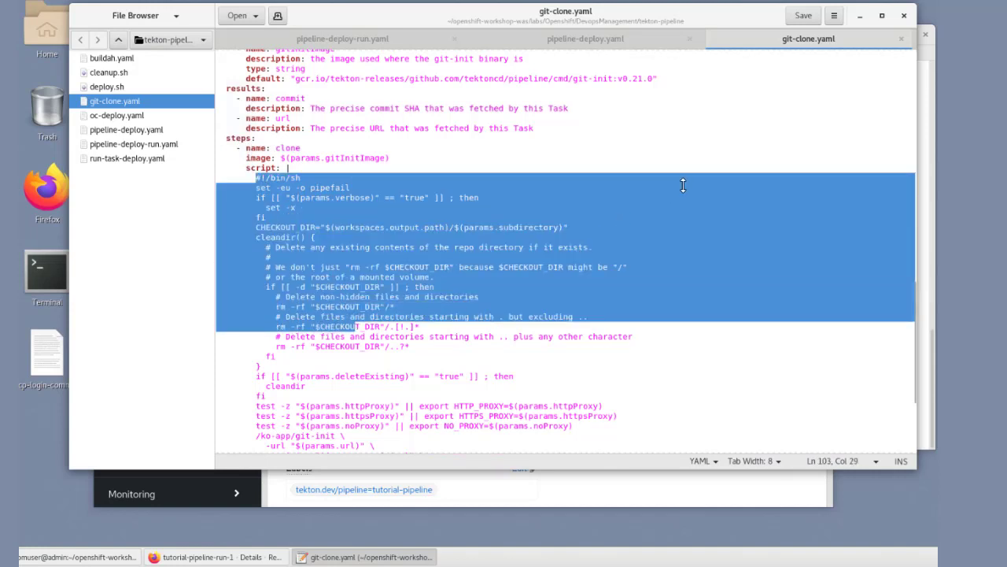
pyautogui.click(737, 163)
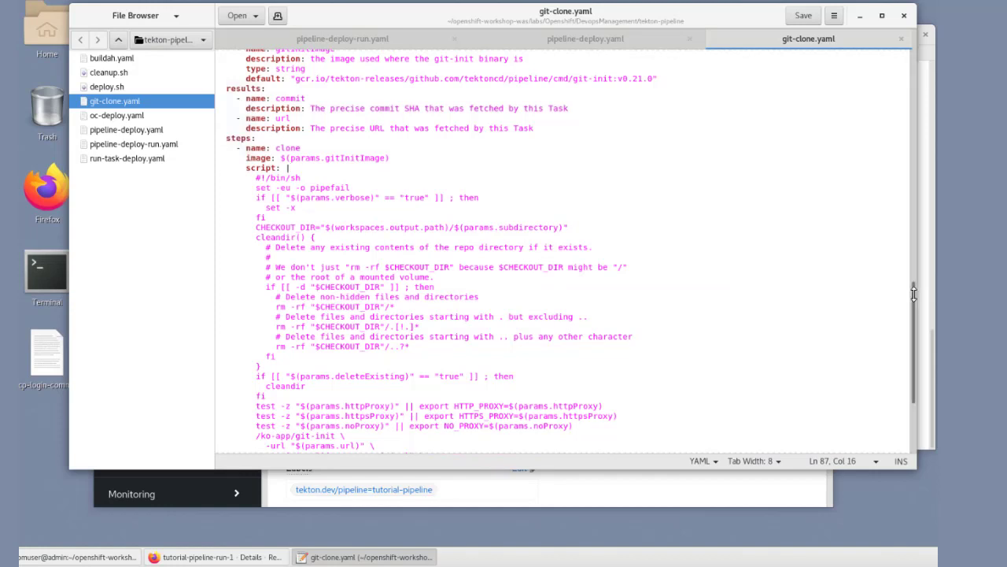
pyautogui.moveTo(913, 293); pyautogui.dragTo(928, 376)
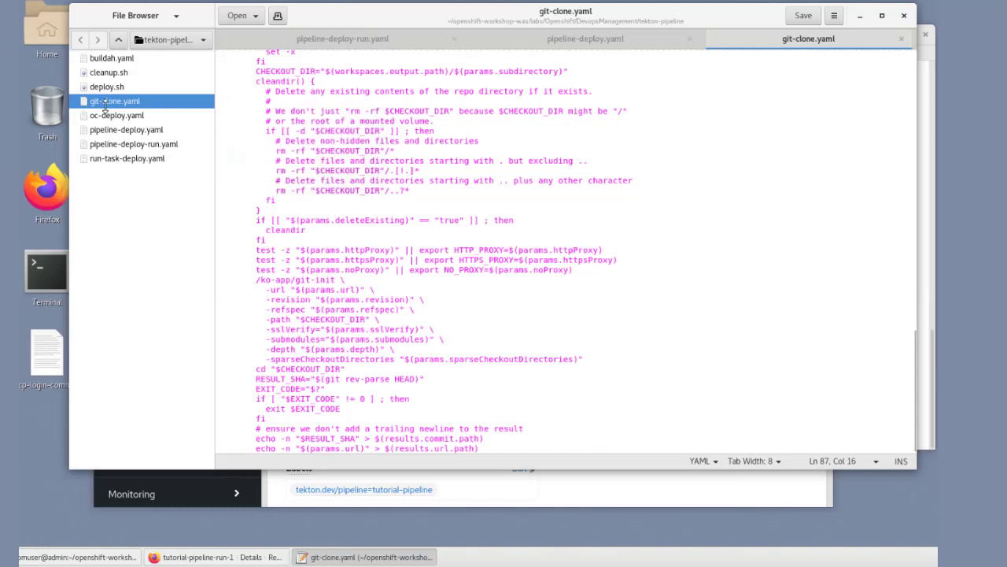
# Step: Open buildah.yaml and examine the build and push steps of the buildah task
pyautogui.click(111, 59)
pyautogui.doubleClick(111, 59)
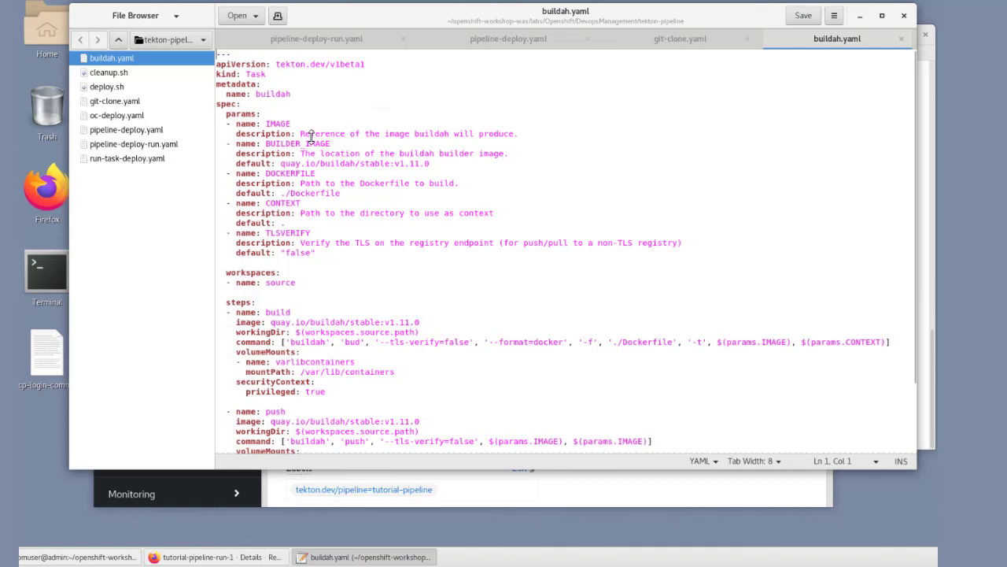
pyautogui.doubleClick(298, 311)
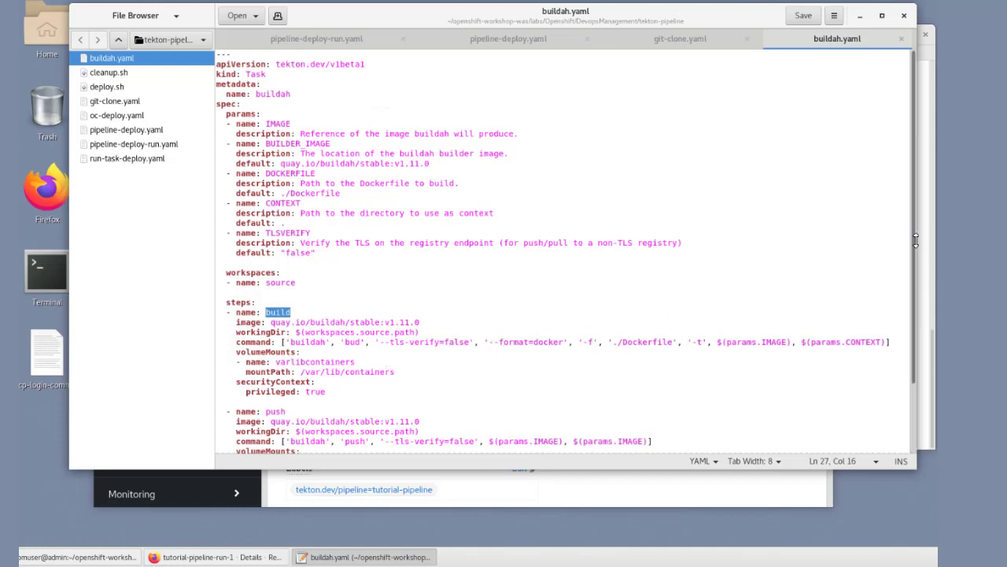
pyautogui.moveTo(914, 244); pyautogui.dragTo(889, 357)
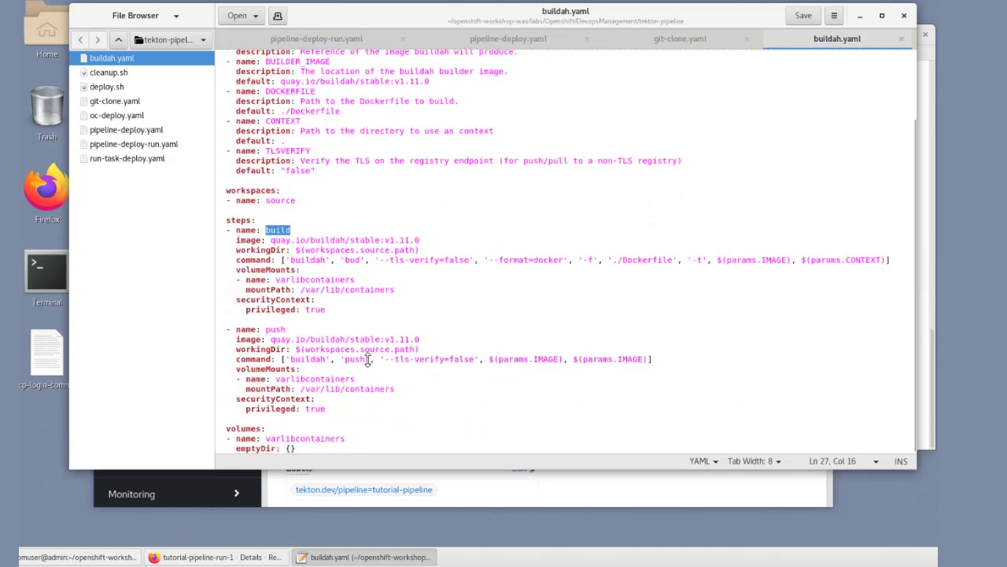
pyautogui.doubleClick(282, 329)
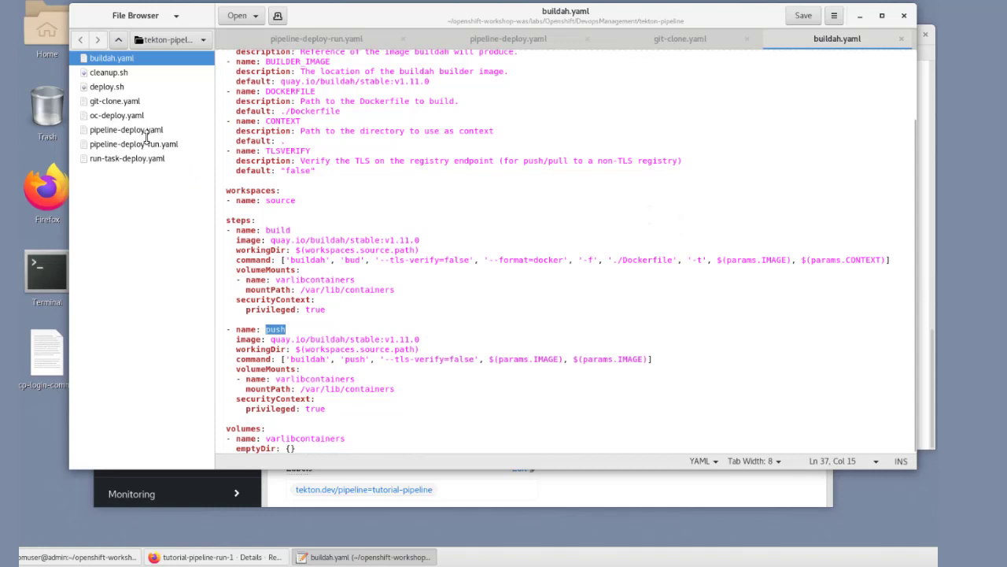
# Step: Open oc-deploy.yaml and examine the deploy-open-liberty step, its oc apply overlay path and the final route commands
pyautogui.doubleClick(107, 114)
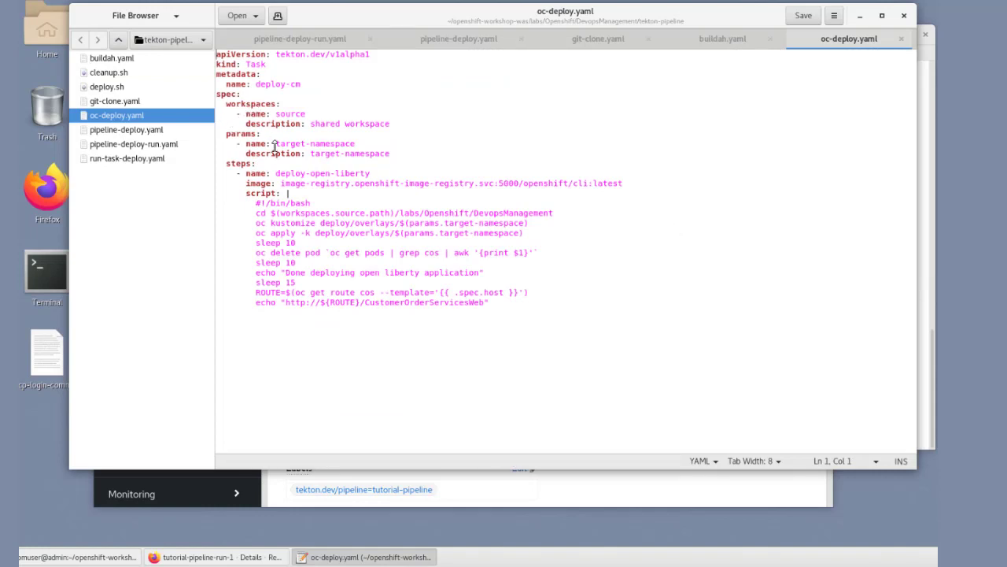
pyautogui.moveTo(276, 173); pyautogui.dragTo(371, 173)
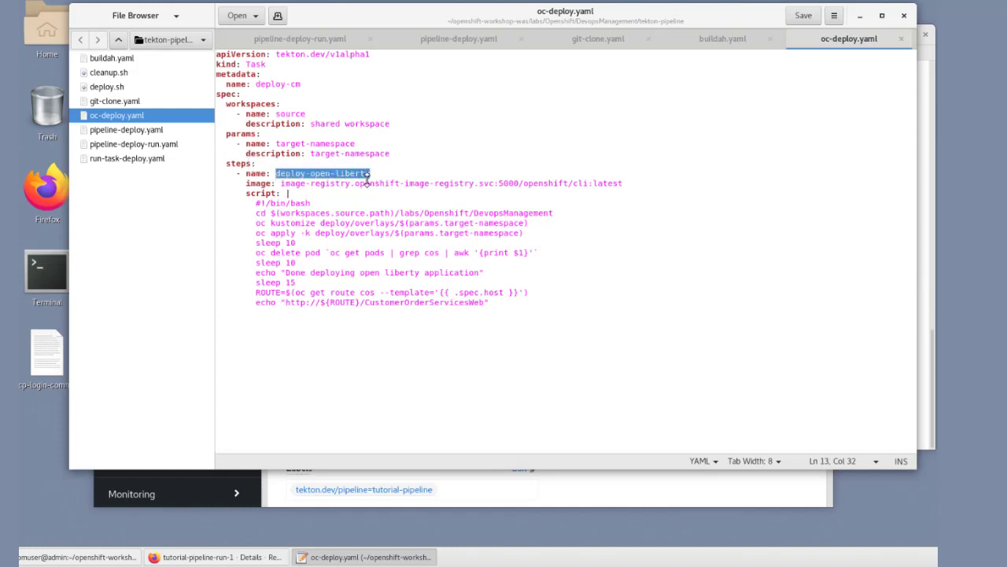
pyautogui.click(321, 184)
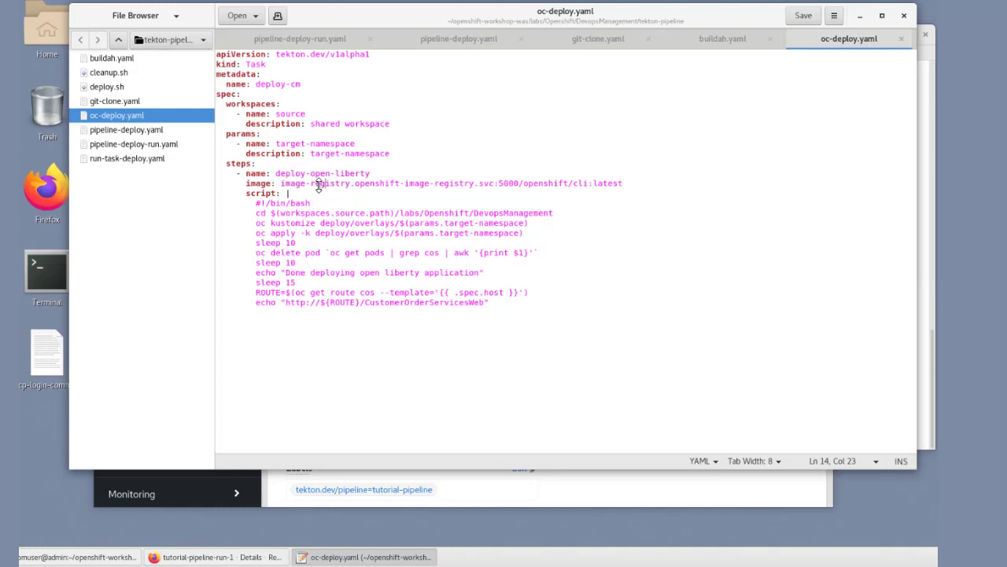
pyautogui.keyDown('shift'); pyautogui.click(359, 182); pyautogui.keyUp('shift')
pyautogui.moveTo(315, 233); pyautogui.dragTo(404, 233)
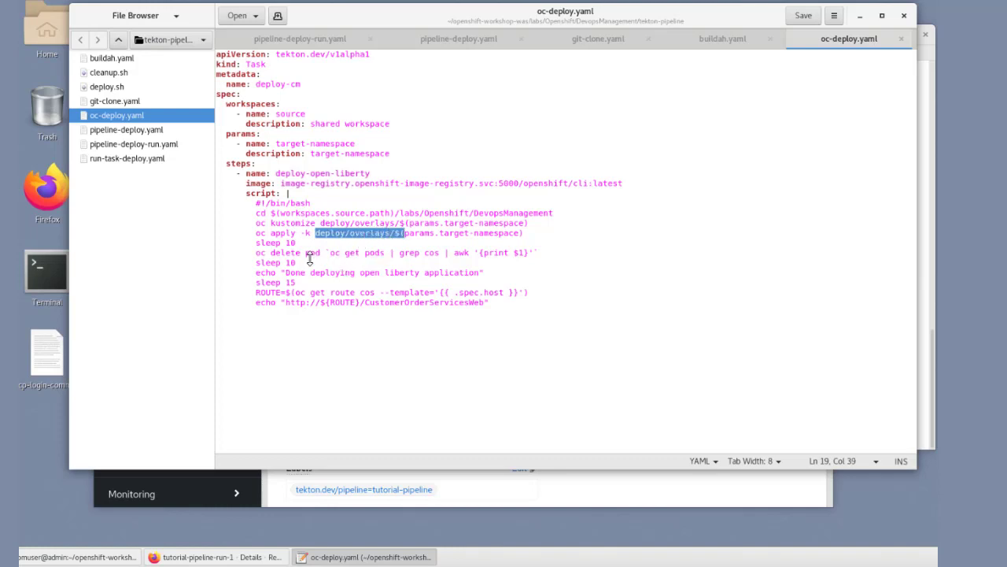
pyautogui.click(252, 291)
pyautogui.moveTo(324, 296); pyautogui.dragTo(517, 302)
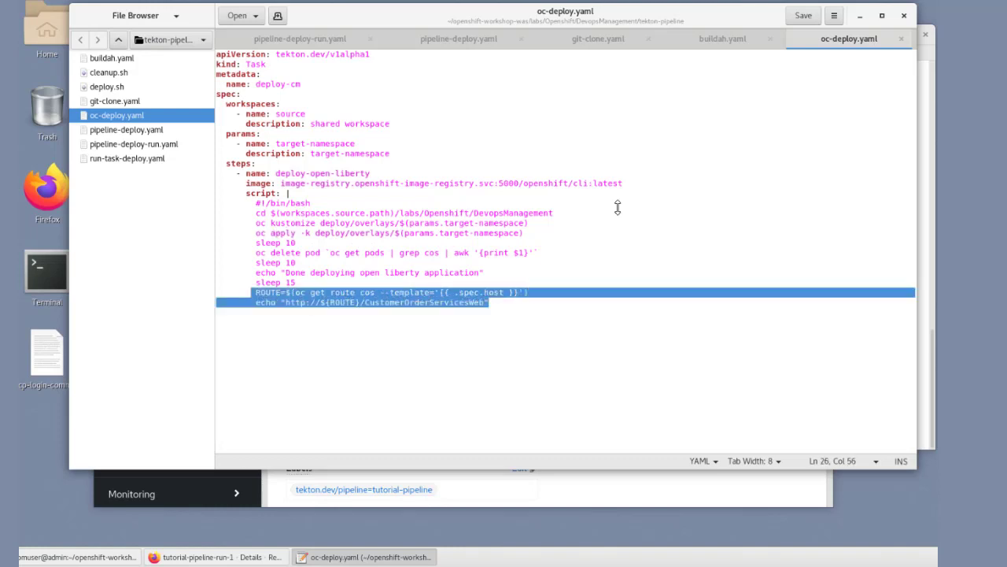
pyautogui.click(755, 123)
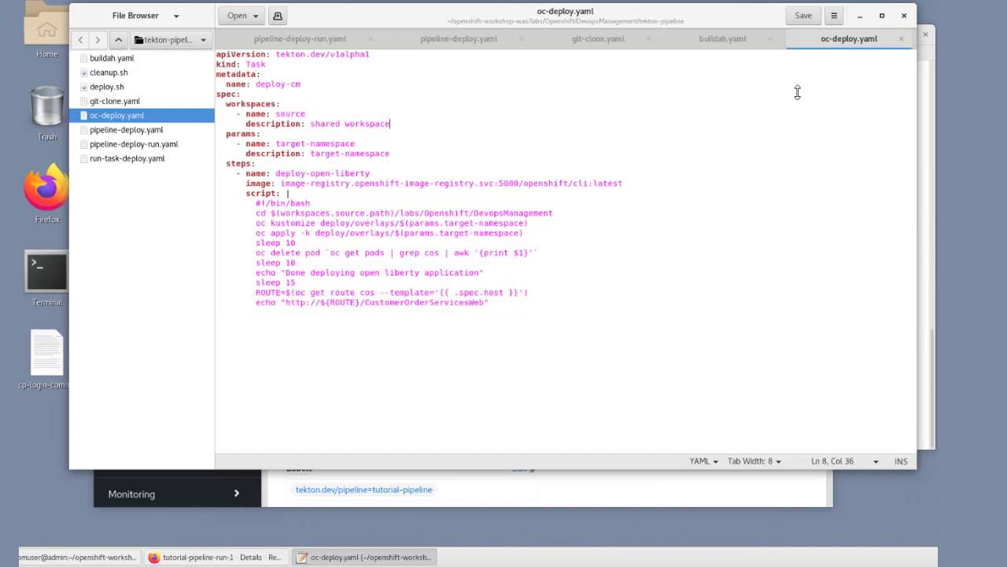
# Step: Minimize the text editor and return to the tutorial-pipeline-run-1 details in the Firefox OpenShift console
pyautogui.click(858, 16)
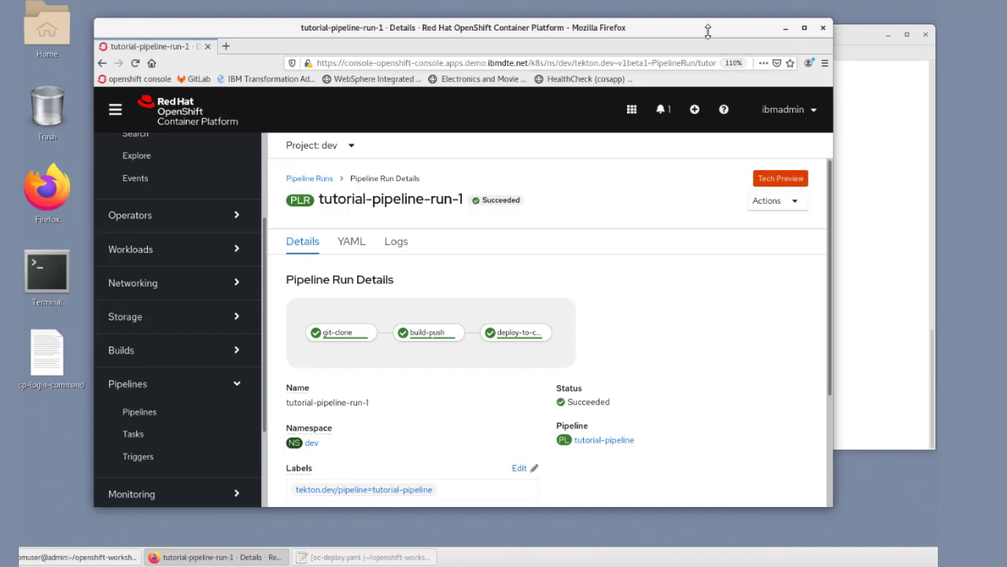
pyautogui.moveTo(708, 30); pyautogui.dragTo(711, 25)
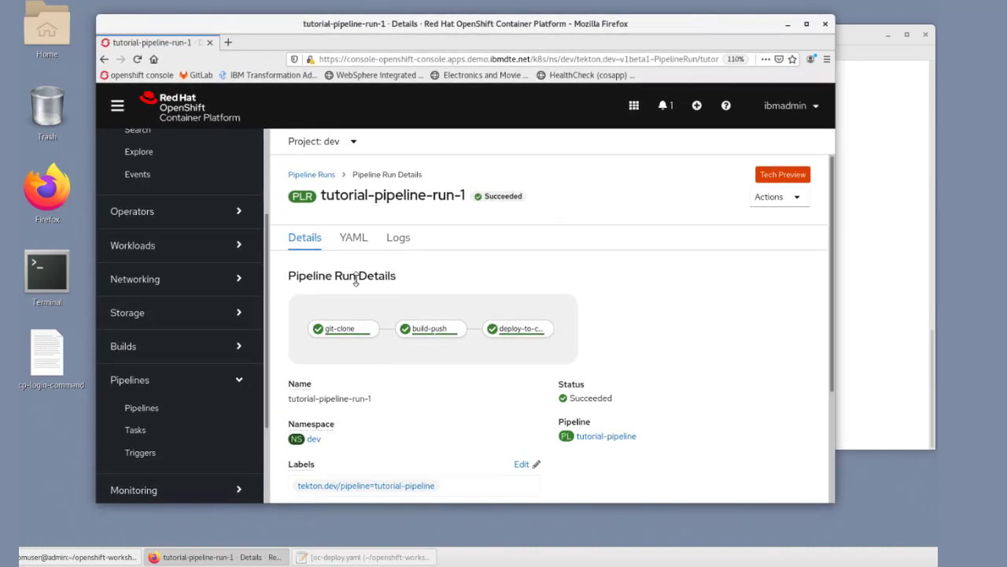
# Step: Examine the step durations of git-clone, build-push and deploy-to-cluster in the pipeline run graph, and read the git-clone log
pyautogui.moveTo(327, 328)
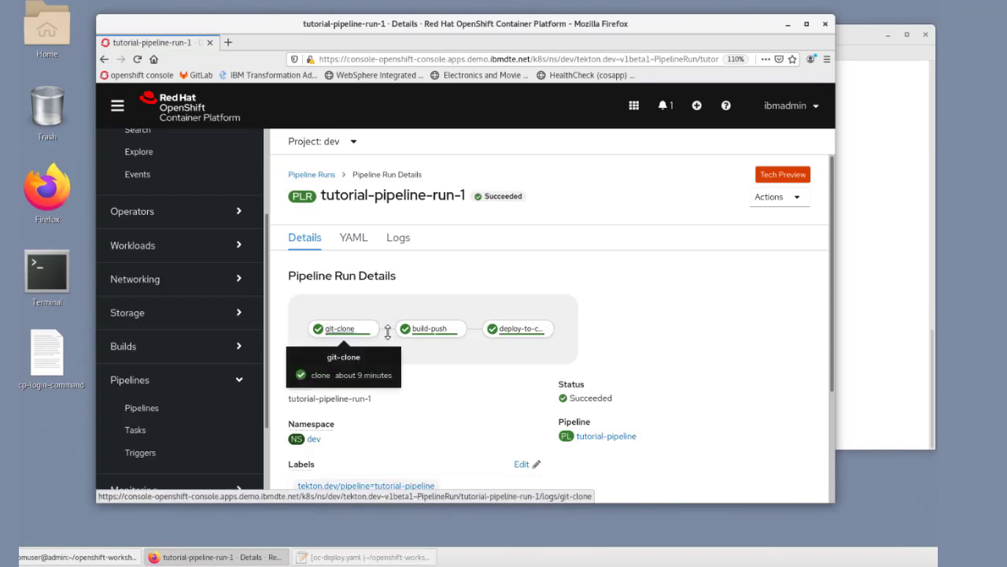
pyautogui.moveTo(423, 334)
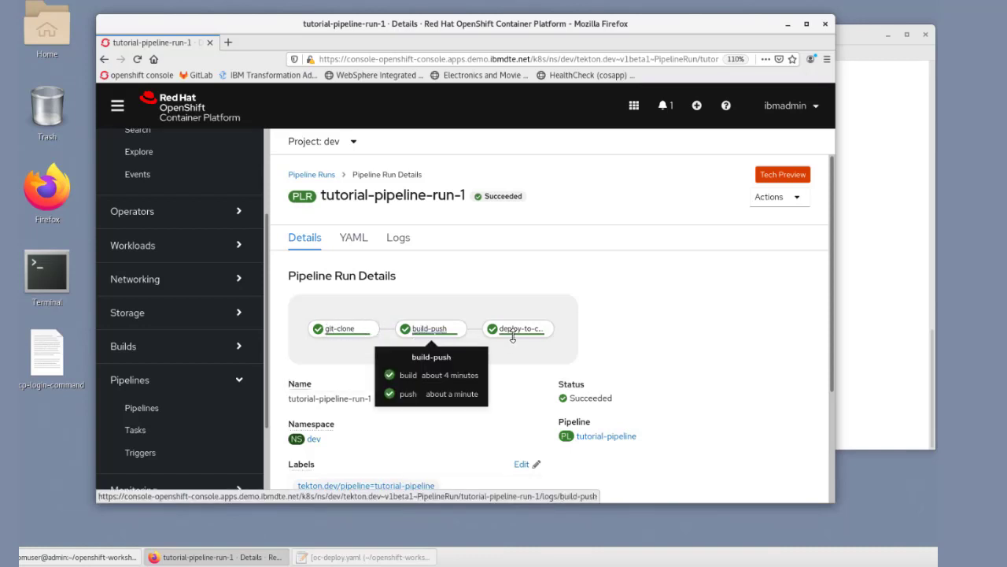
pyautogui.moveTo(515, 332)
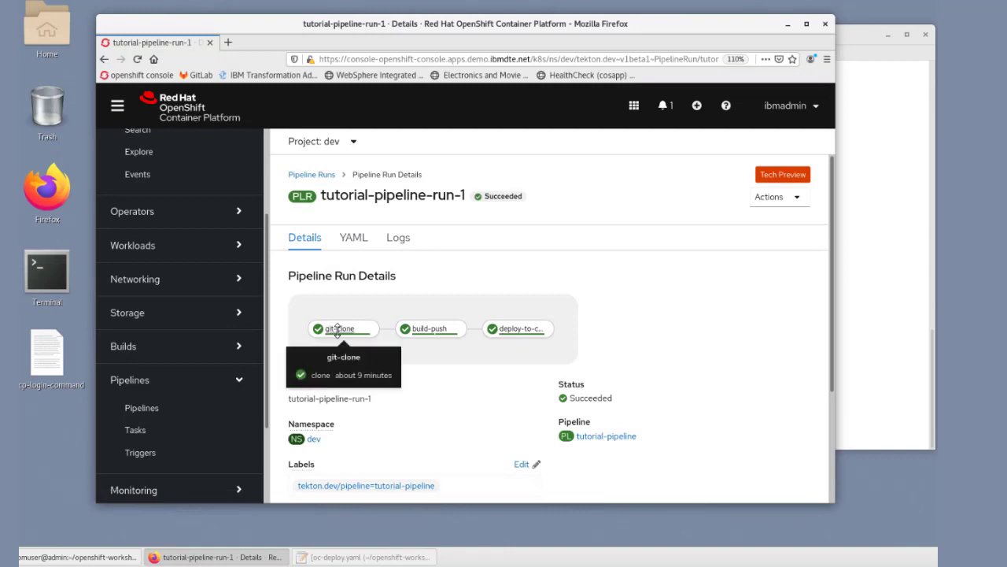
pyautogui.click(398, 237)
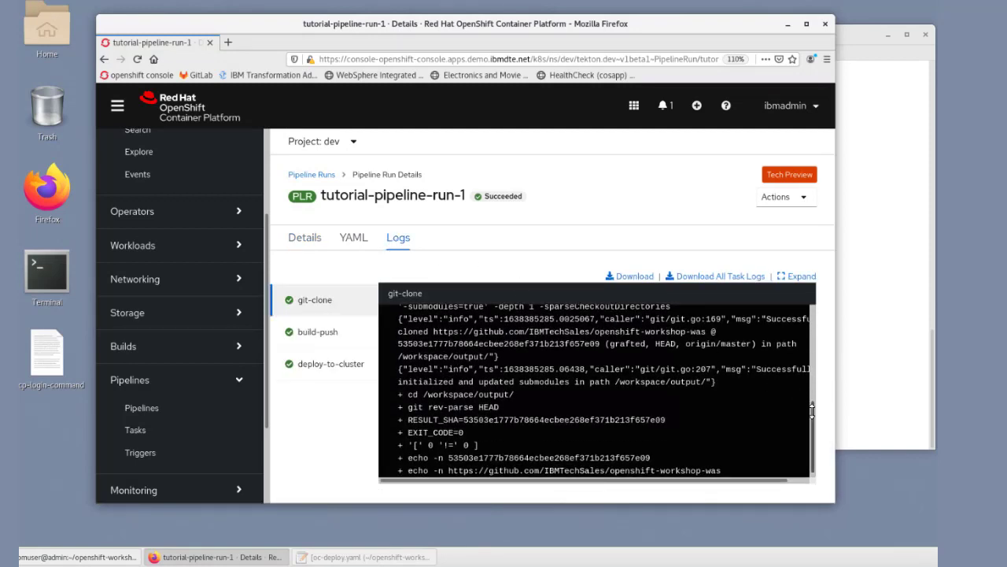
pyautogui.scroll(-1, 809, 406)
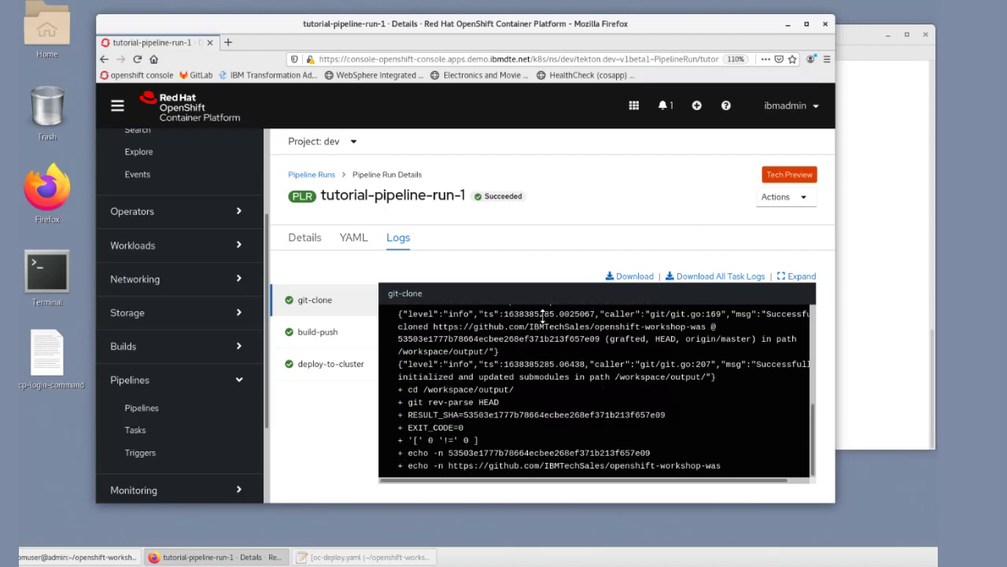
# Step: Open the deploy-to-cluster log and copy the CustomerOrderServicesWeb application URL at its end
pyautogui.click(318, 367)
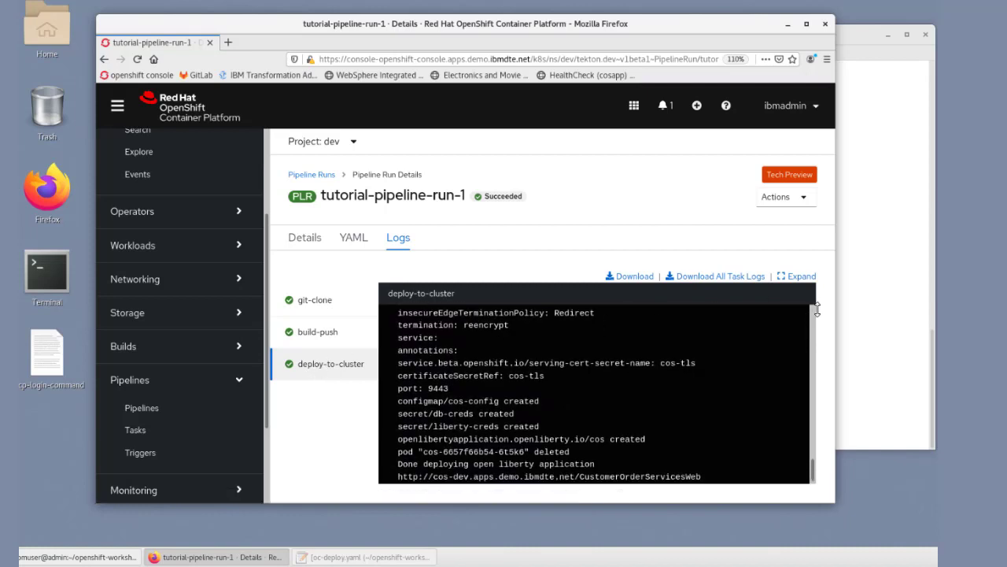
pyautogui.moveTo(812, 330); pyautogui.dragTo(813, 498)
pyautogui.moveTo(403, 476); pyautogui.dragTo(558, 494)
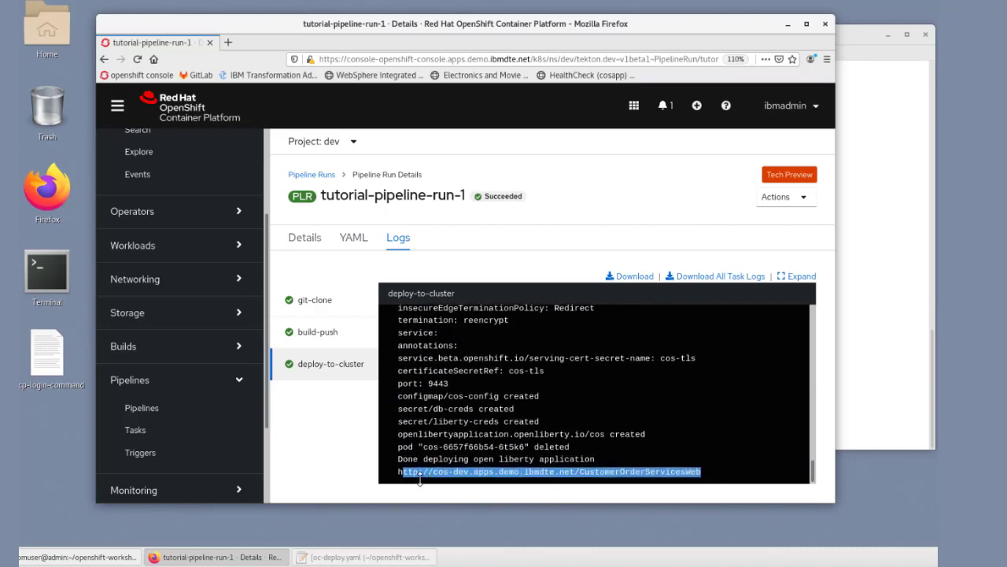
pyautogui.moveTo(395, 472); pyautogui.dragTo(619, 481)
pyautogui.rightClick(688, 476)
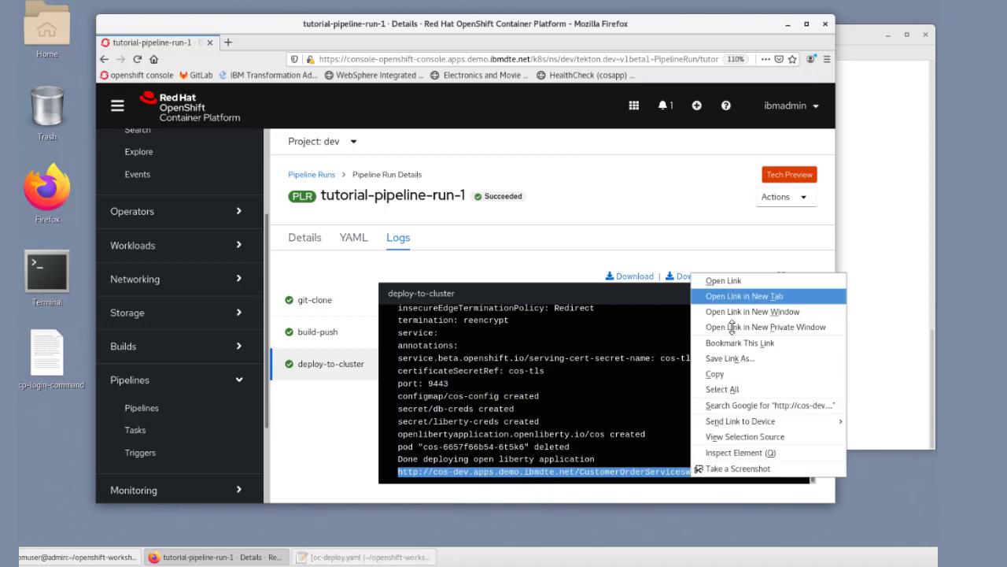
pyautogui.click(729, 375)
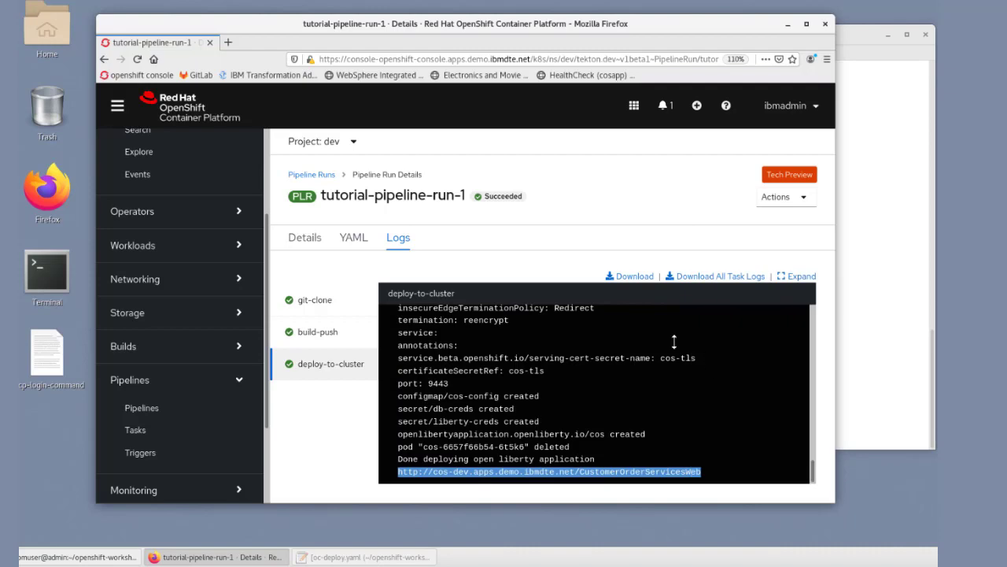
pyautogui.click(228, 42)
pyautogui.rightClick(337, 60)
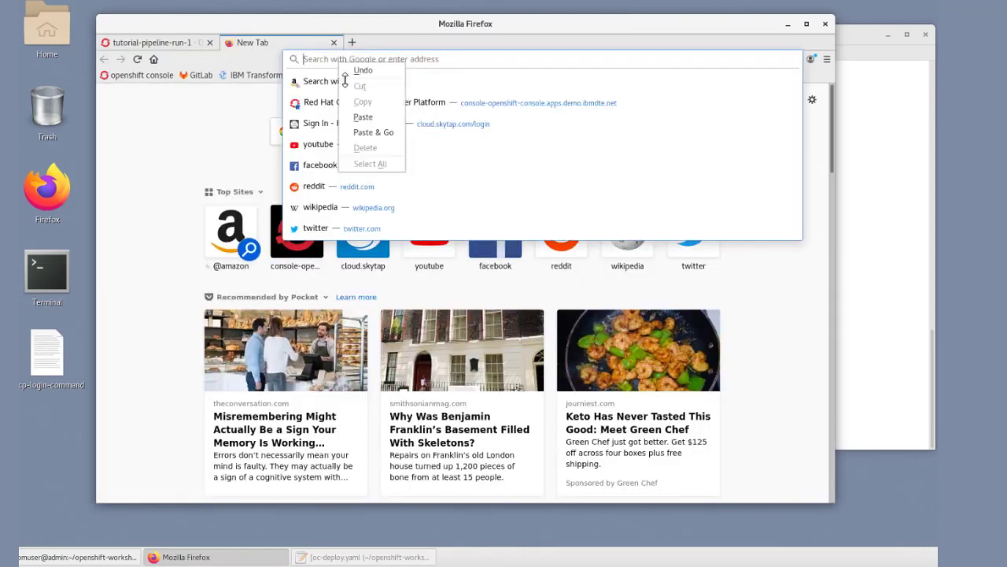
pyautogui.click(363, 116)
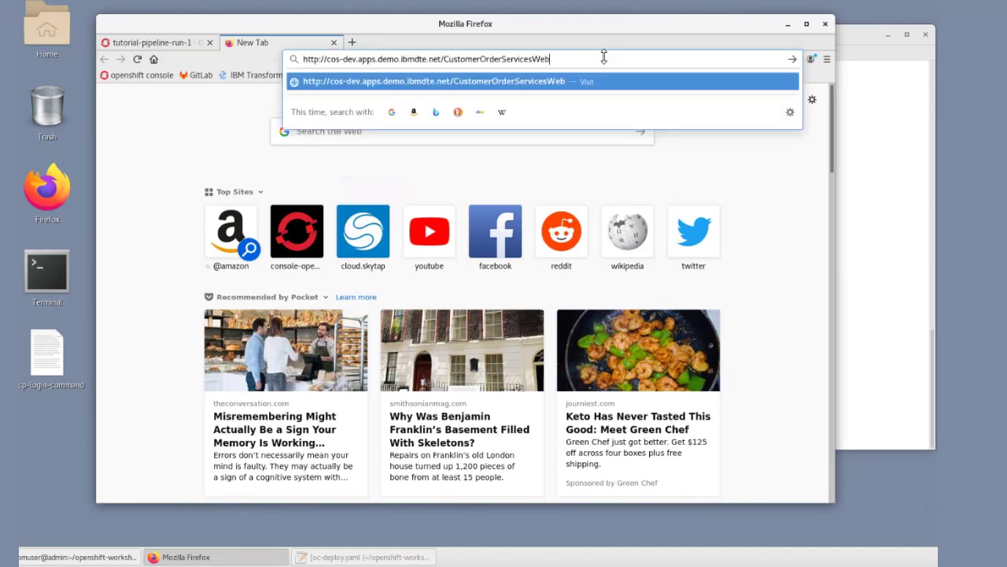
pyautogui.press('Return')
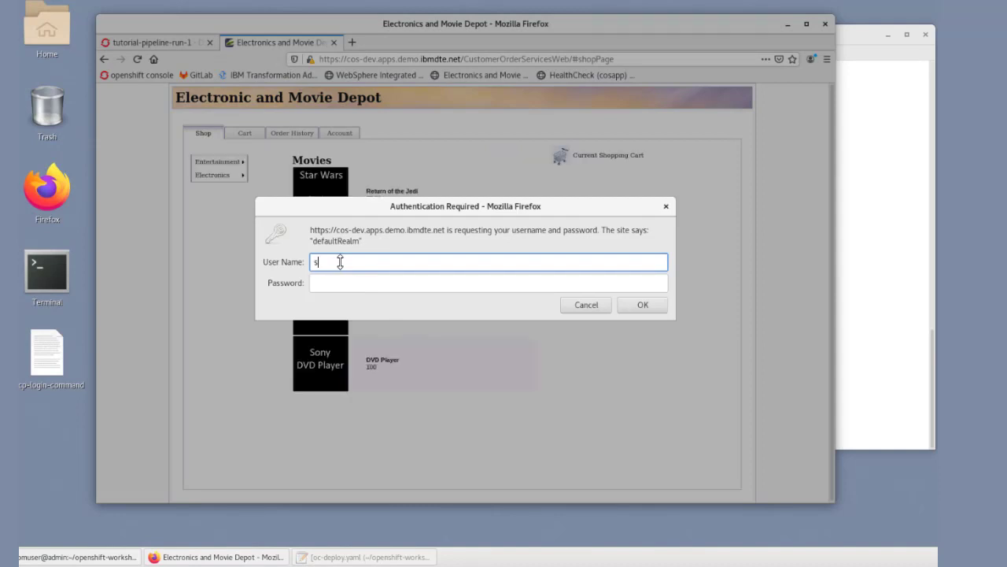
# Step: Sign in to the Electronic and Movie Depot application with the account username and password, and decline saving the login
pyautogui.write('ker')
pyautogui.click(338, 281)
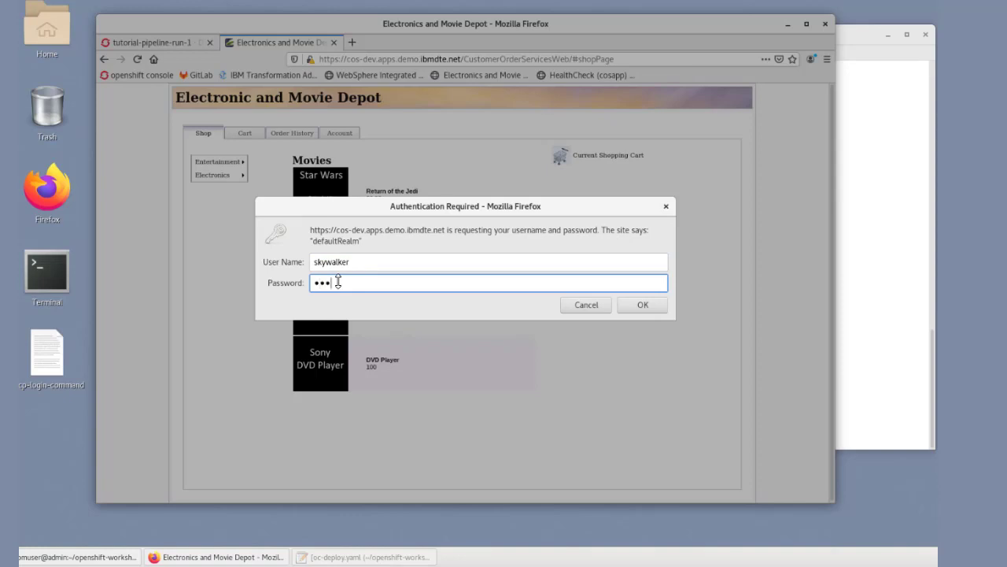
pyautogui.press('Return')
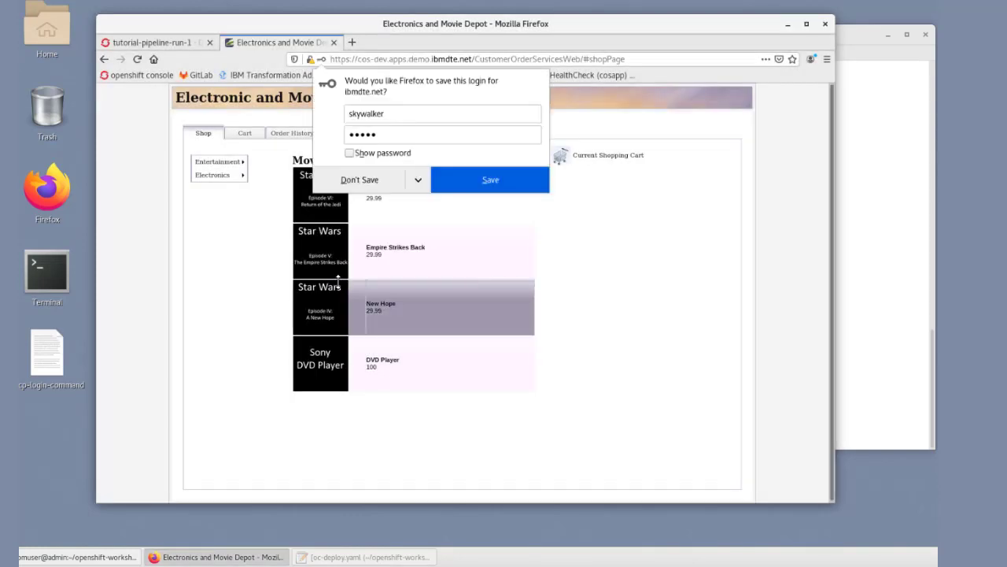
pyautogui.click(353, 180)
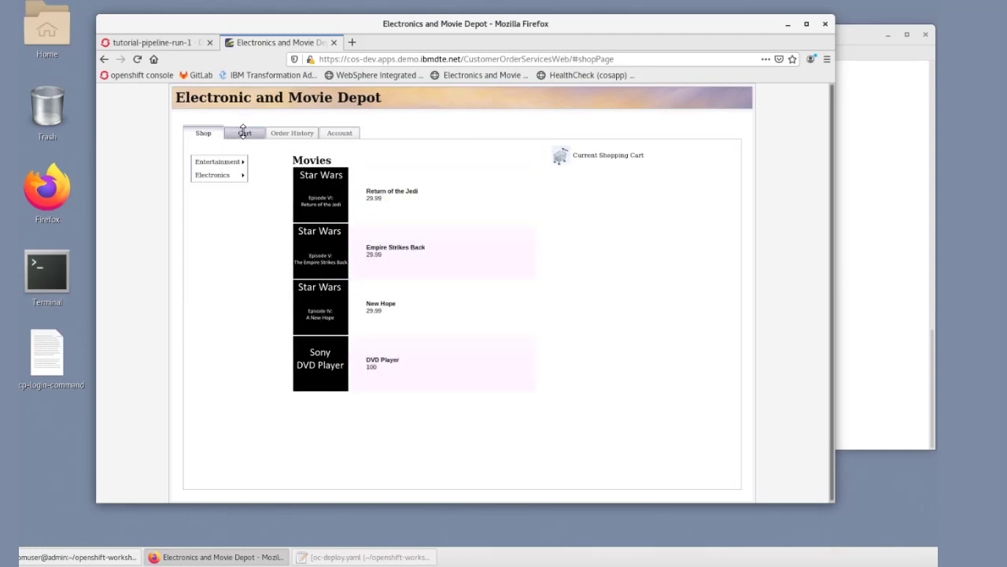
# Step: Return to the OpenShift console and open the details of the cos deployment under Workloads in the dev project
pyautogui.click(172, 42)
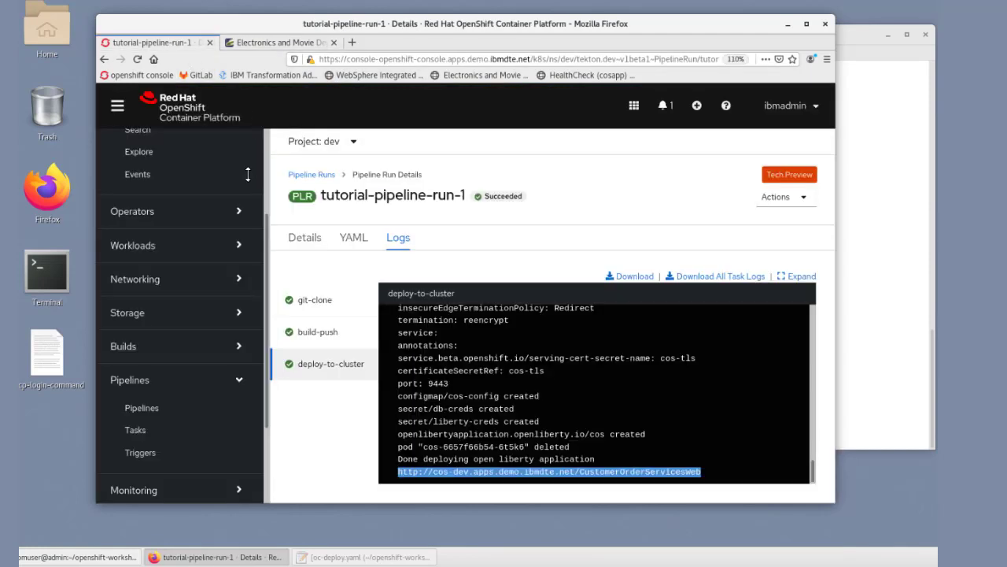
pyautogui.scroll(-2, 265, 240)
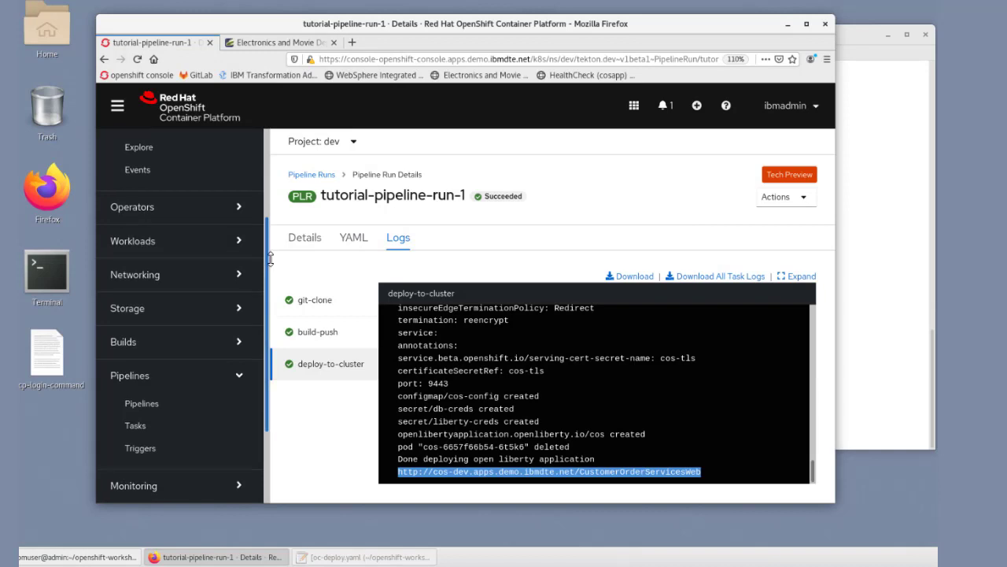
pyautogui.scroll(-2, 273, 296)
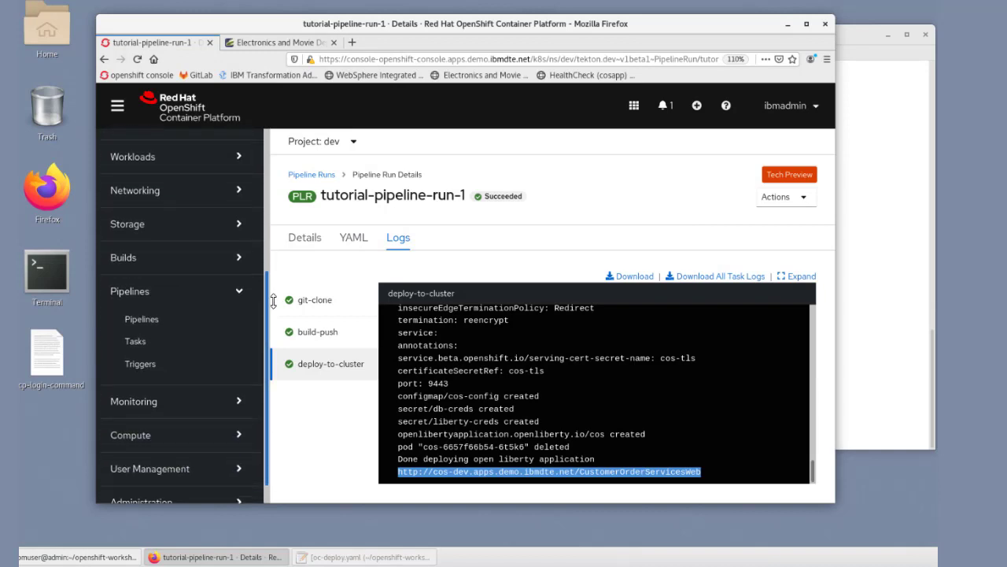
pyautogui.click(146, 154)
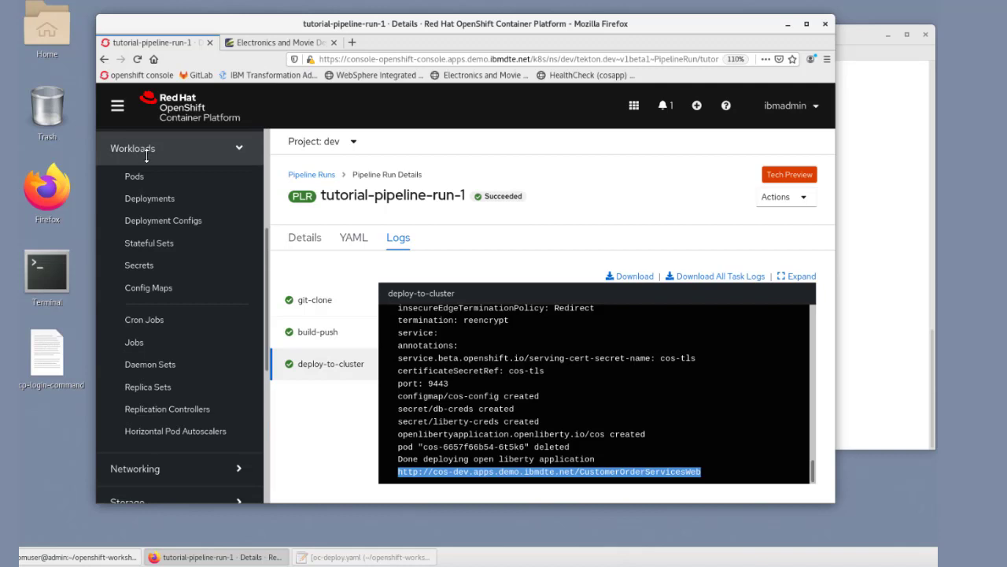
pyautogui.click(171, 199)
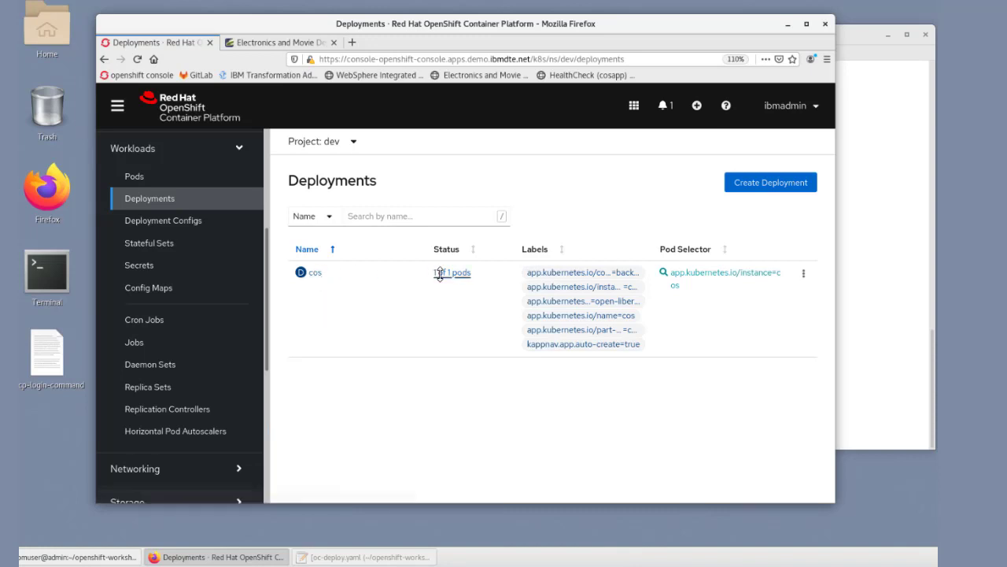
pyautogui.click(315, 271)
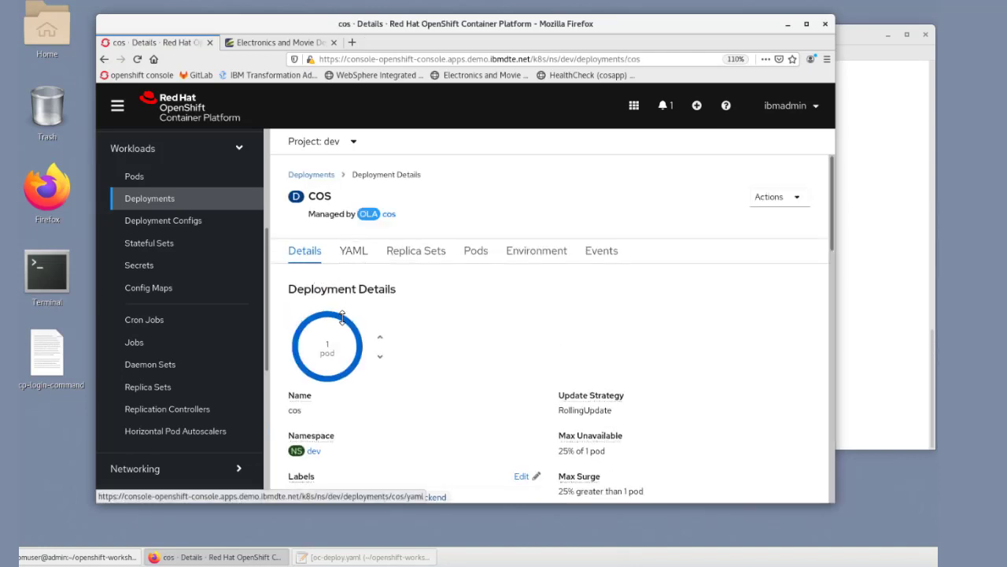
pyautogui.moveTo(342, 315)
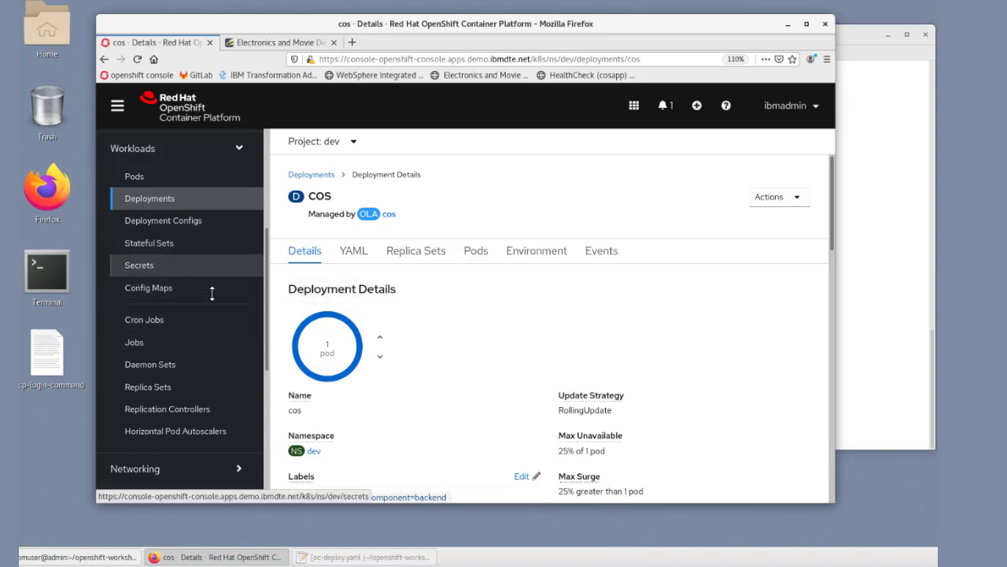
# Step: Review the dev project's networking services and routes for cos, and return to the Electronic and Movie Depot page
pyautogui.moveTo(266, 303); pyautogui.dragTo(264, 436)
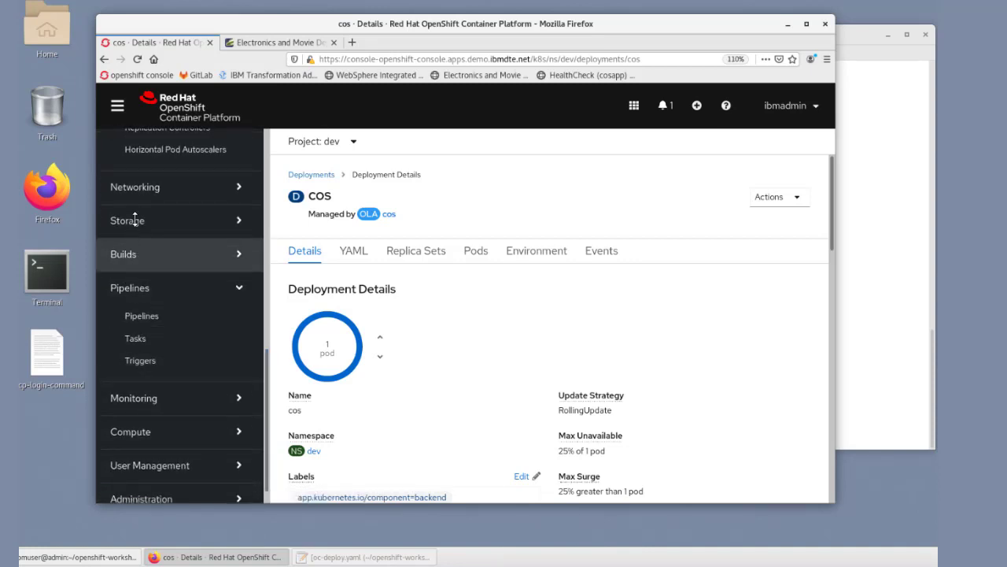
pyautogui.click(139, 189)
pyautogui.click(167, 216)
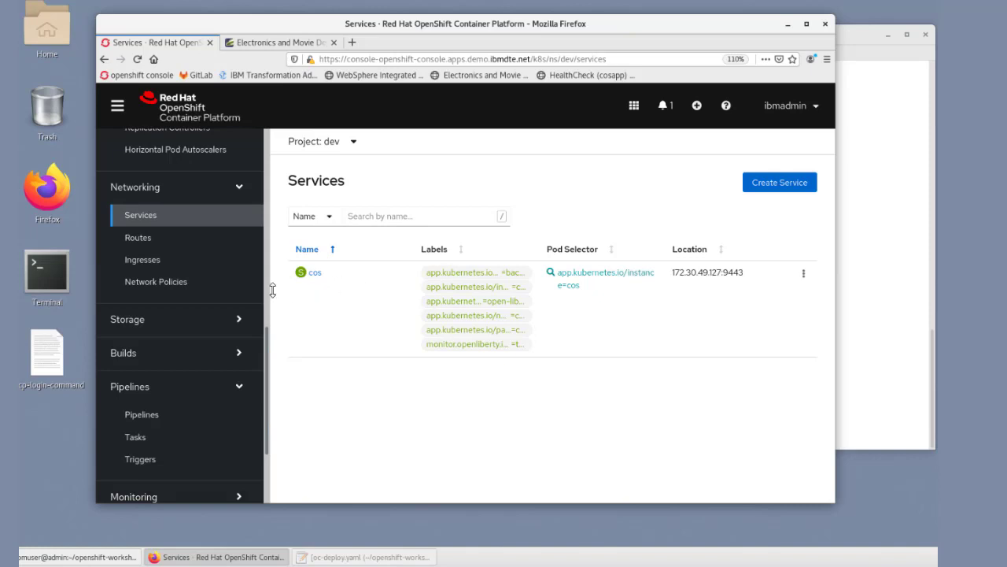
pyautogui.click(139, 237)
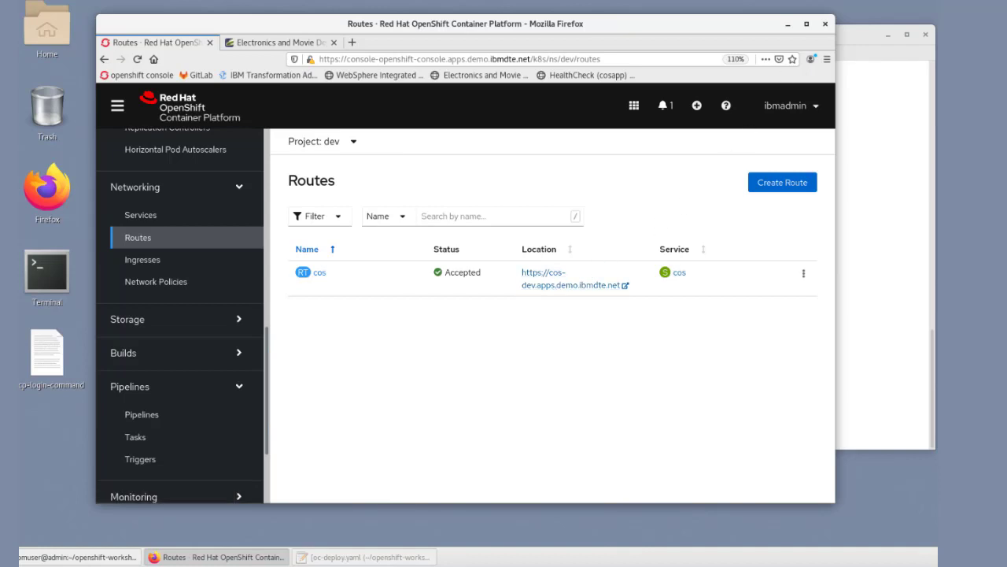
pyautogui.click(259, 42)
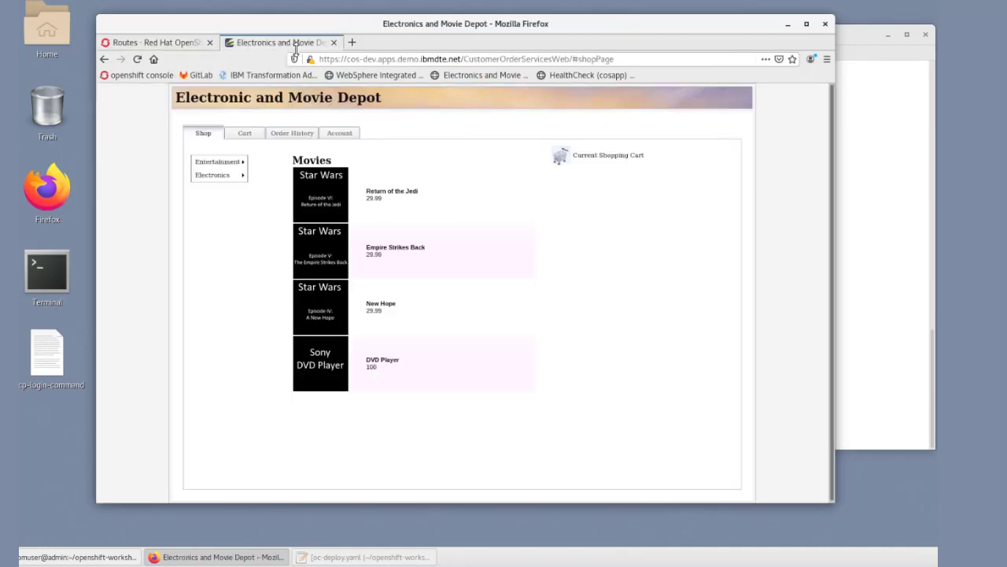